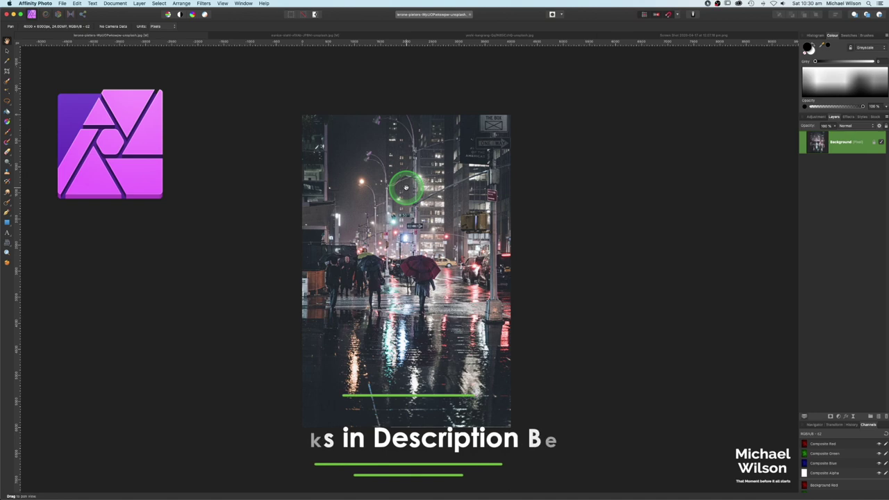
# Preview the umbrella photo, the black-and-white umbrella composite and the finished red-umbrella example.
pyautogui.click(268, 36)
pyautogui.press('w')
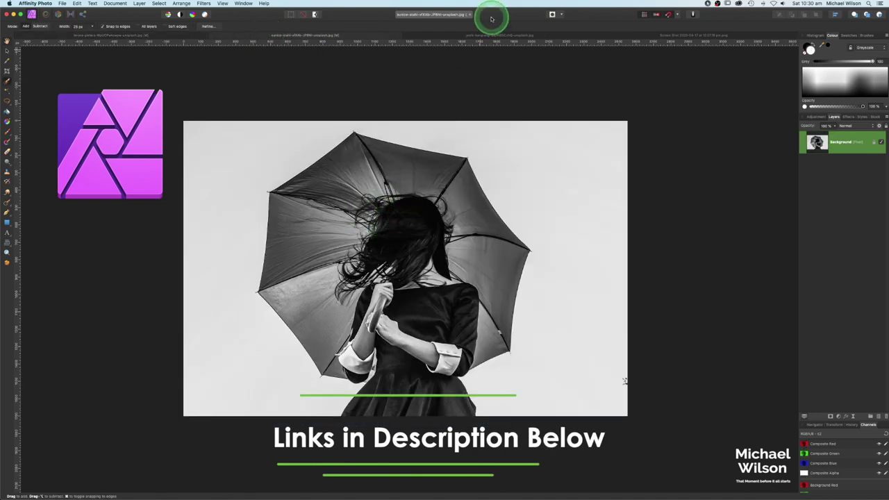
pyautogui.click(452, 36)
pyautogui.press('h')
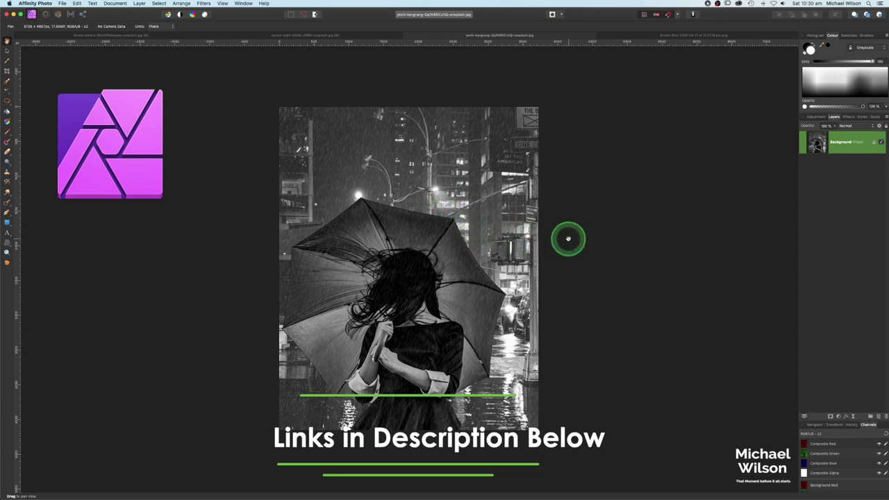
pyautogui.click(619, 36)
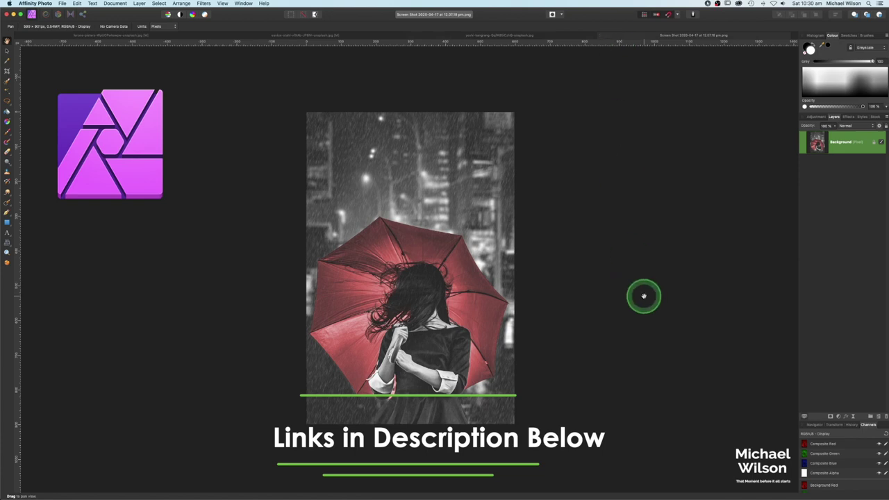
pyautogui.hscroll(2, 644, 297)
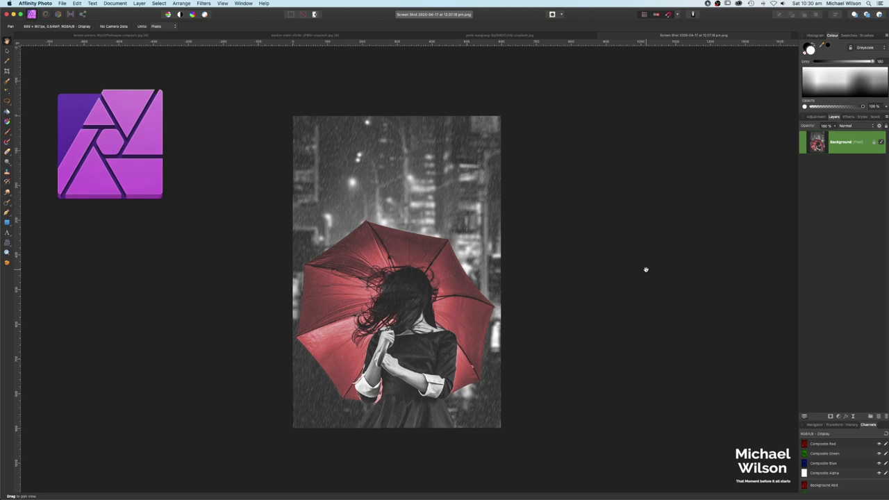
pyautogui.click(676, 259)
# Return to the rainy street photo and add an empty pixel layer above Background.
pyautogui.click(149, 34)
pyautogui.click(178, 142)
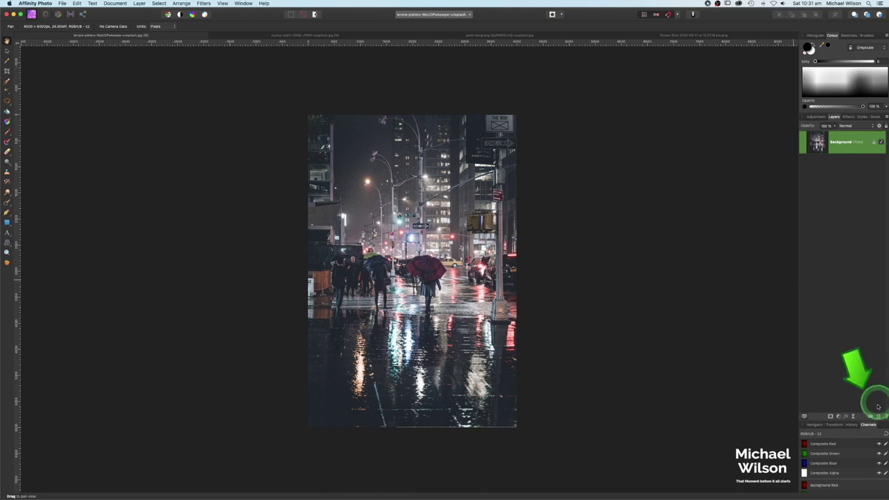
pyautogui.click(879, 417)
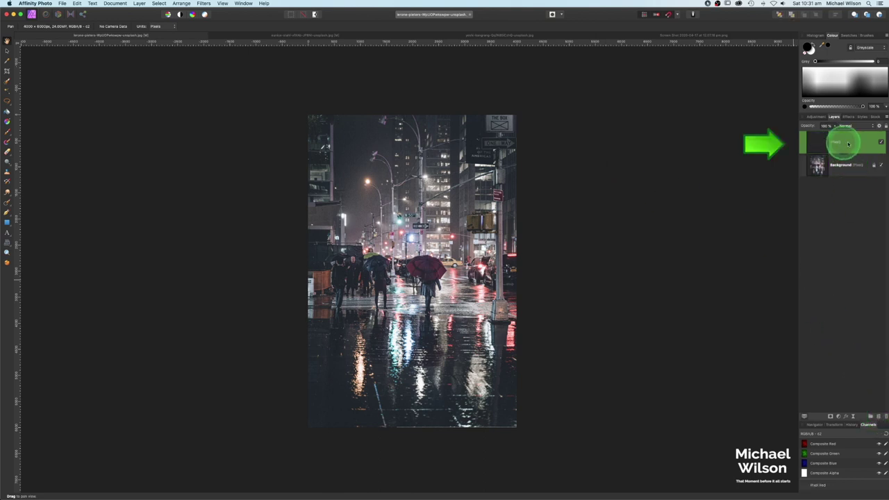
# Flood-fill the new pixel layer with solid black, covering the street photo.
pyautogui.click(7, 112)
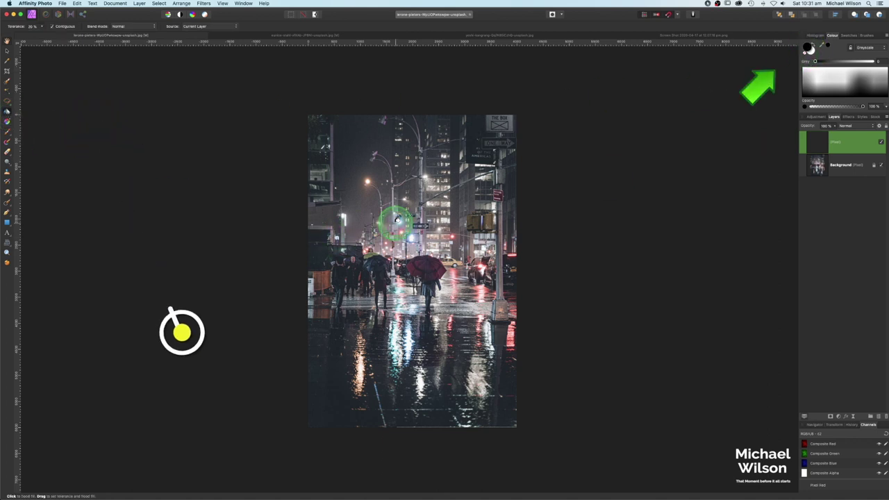
pyautogui.click(396, 220)
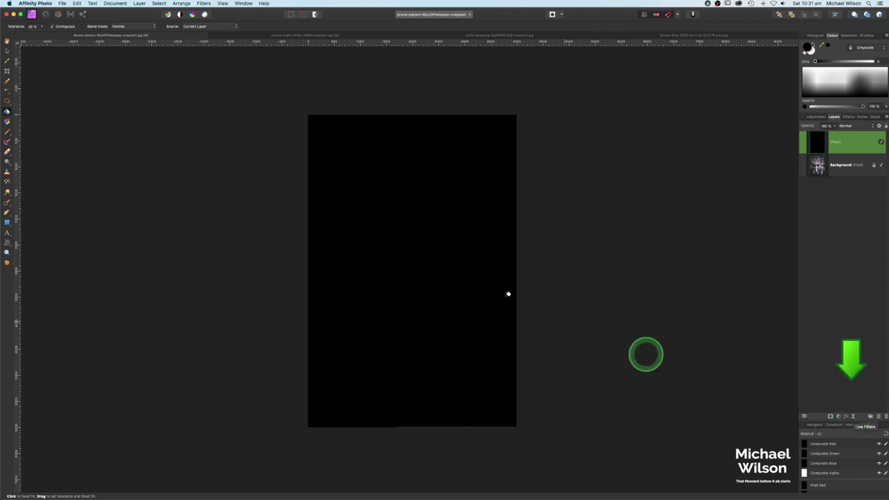
pyautogui.click(140, 3)
# Add a live Add Noise filter to the black layer at 100% monochromatic intensity.
pyautogui.moveTo(161, 85)
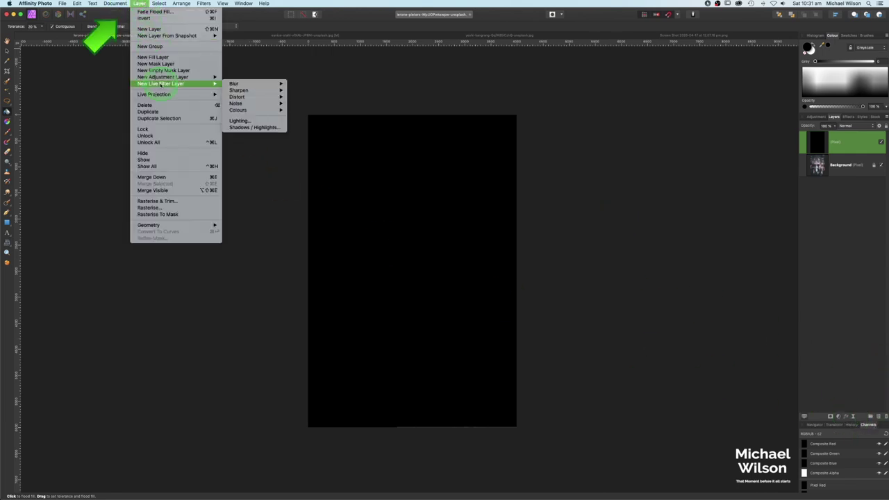
pyautogui.moveTo(241, 104)
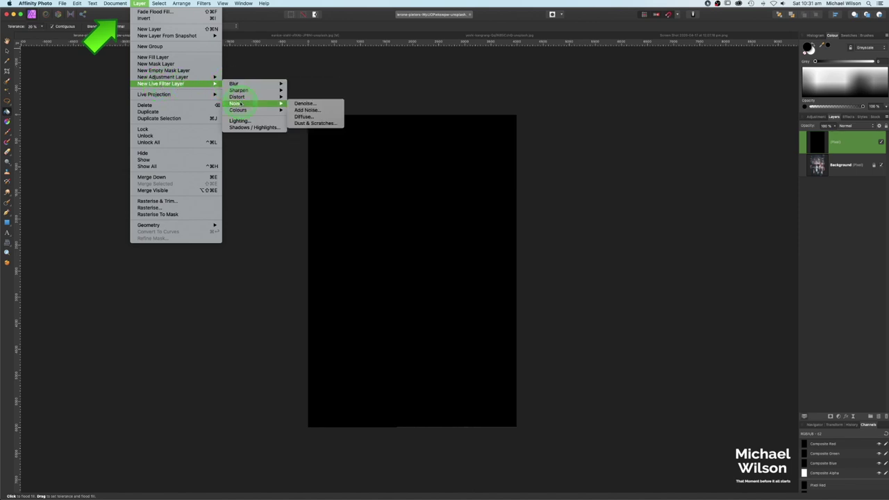
pyautogui.click(306, 109)
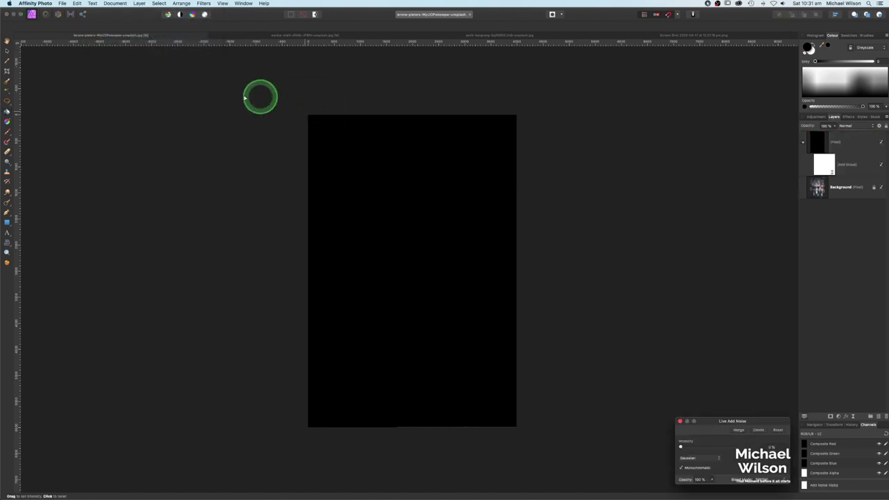
pyautogui.moveTo(780, 422); pyautogui.dragTo(683, 182)
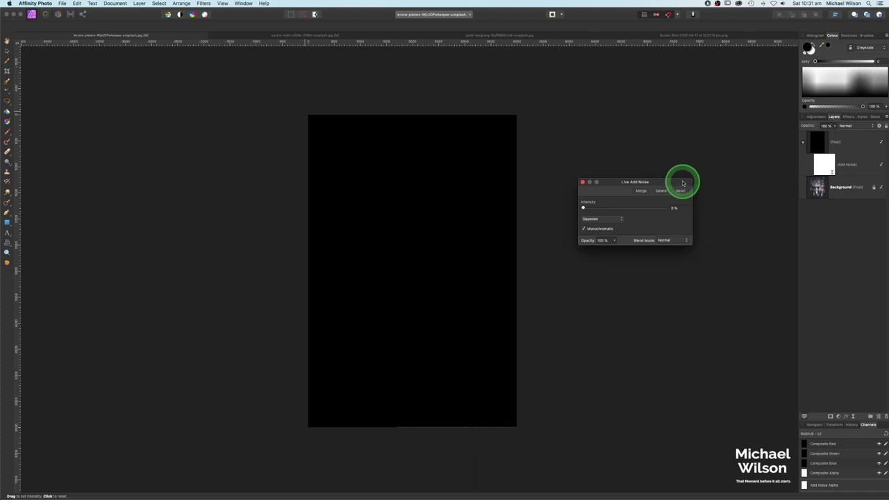
pyautogui.click(584, 209)
pyautogui.moveTo(584, 209); pyautogui.dragTo(695, 232)
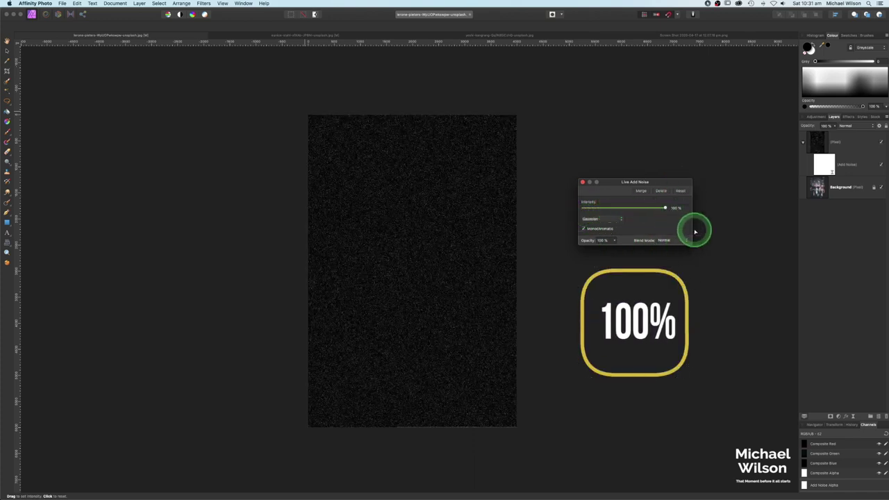
pyautogui.click(582, 182)
# Stretch the noise layer far past the canvas top-left and bottom-right corners to enlarge its grain.
pyautogui.press('g')
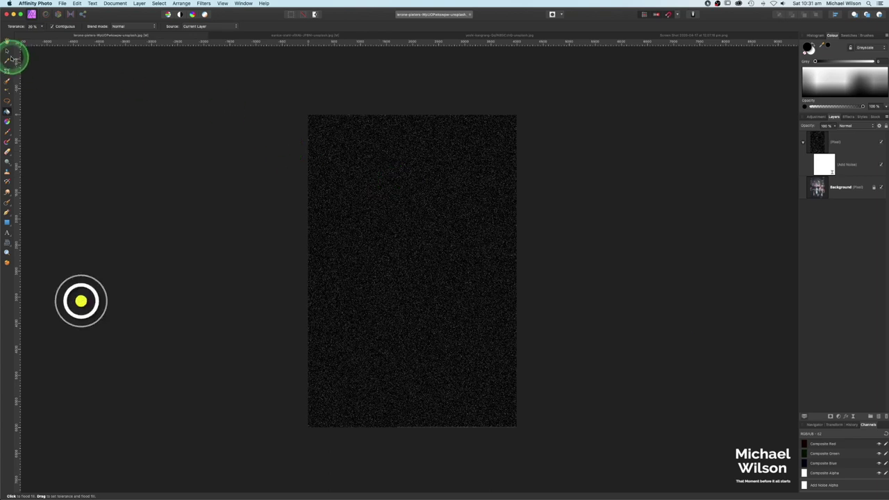
pyautogui.click(8, 52)
pyautogui.press('super+minus')
pyautogui.press('super+minus')
pyautogui.press('super+minus')
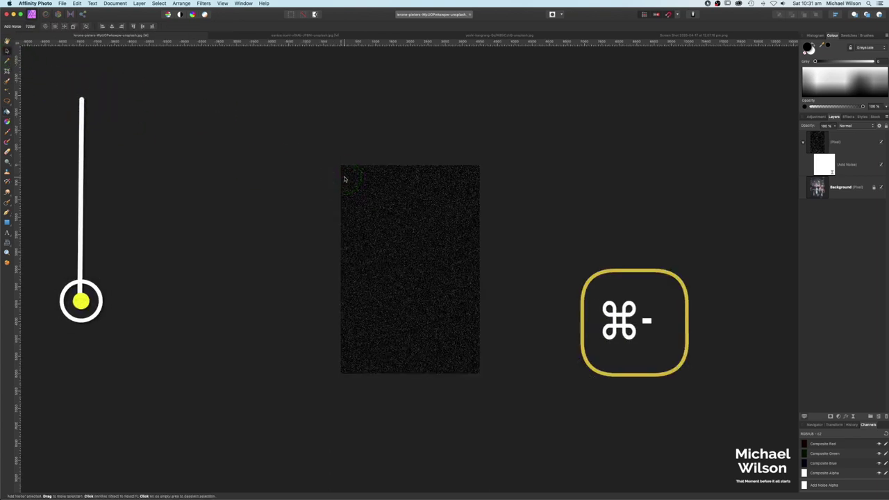
pyautogui.click(343, 179)
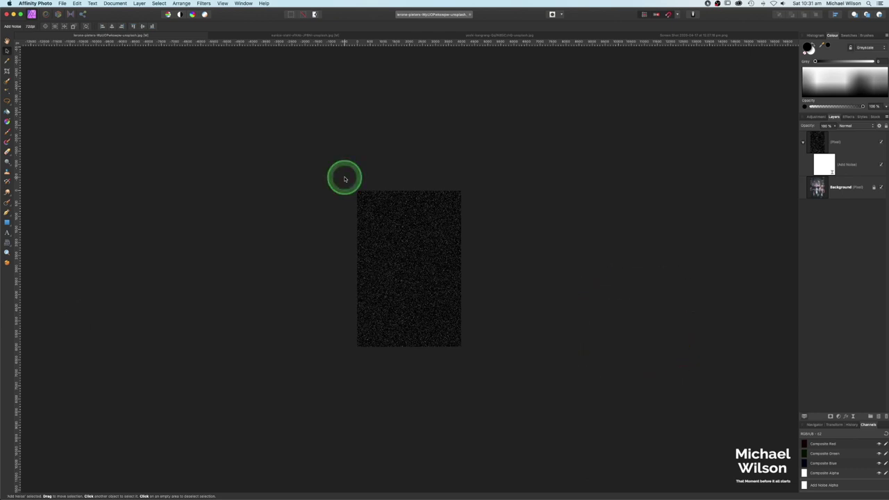
pyautogui.click(830, 142)
pyautogui.moveTo(357, 190); pyautogui.dragTo(301, 106)
pyautogui.moveTo(462, 346); pyautogui.dragTo(523, 439)
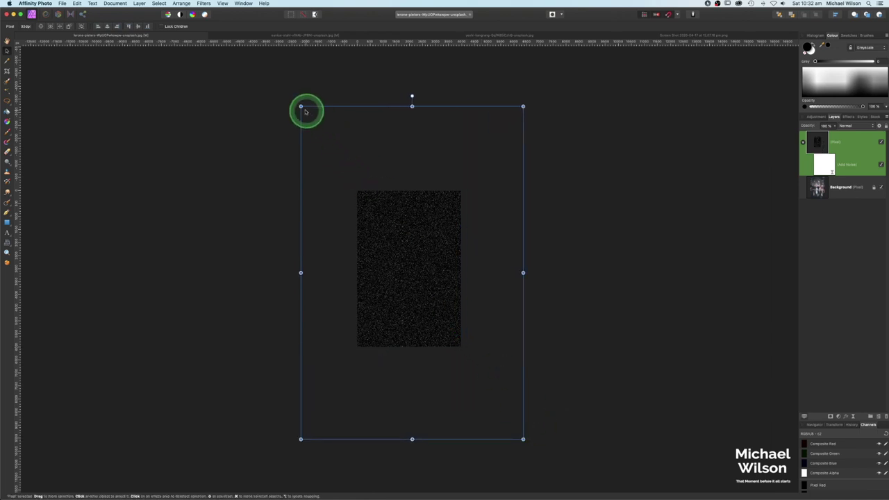
pyautogui.moveTo(301, 105); pyautogui.dragTo(294, 98)
pyautogui.press('super+equal')
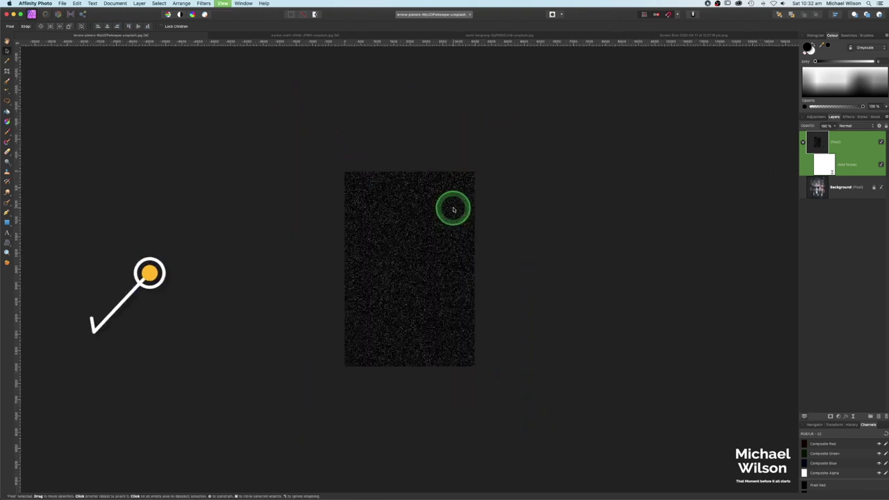
pyautogui.press('super+equal')
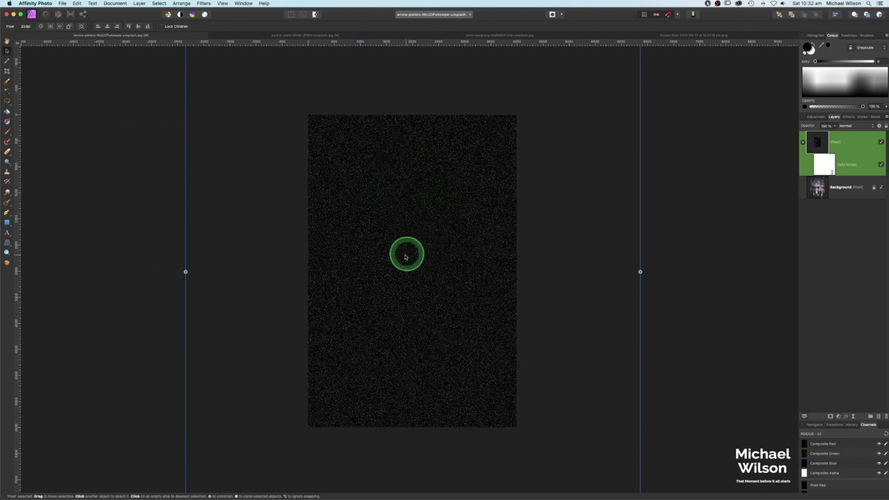
# Add a live Motion Blur of 30 px radius rotated to about 70° to the noise.
pyautogui.click(139, 4)
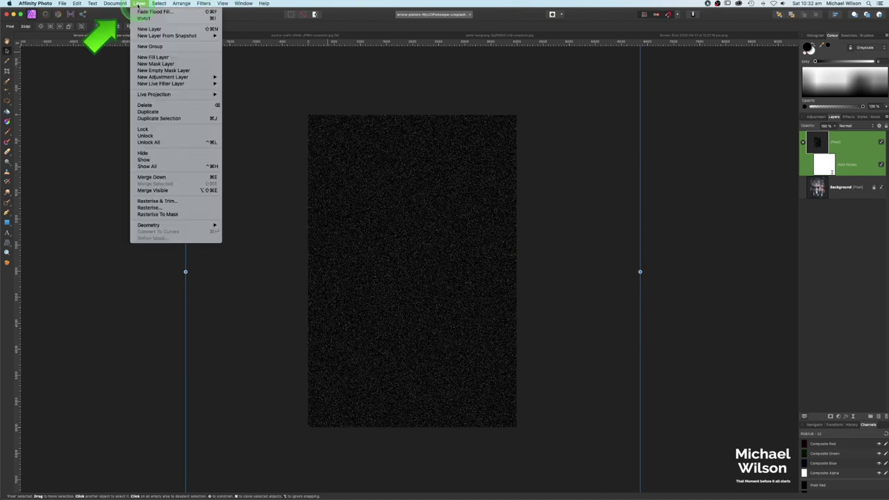
pyautogui.click(160, 84)
pyautogui.click(243, 85)
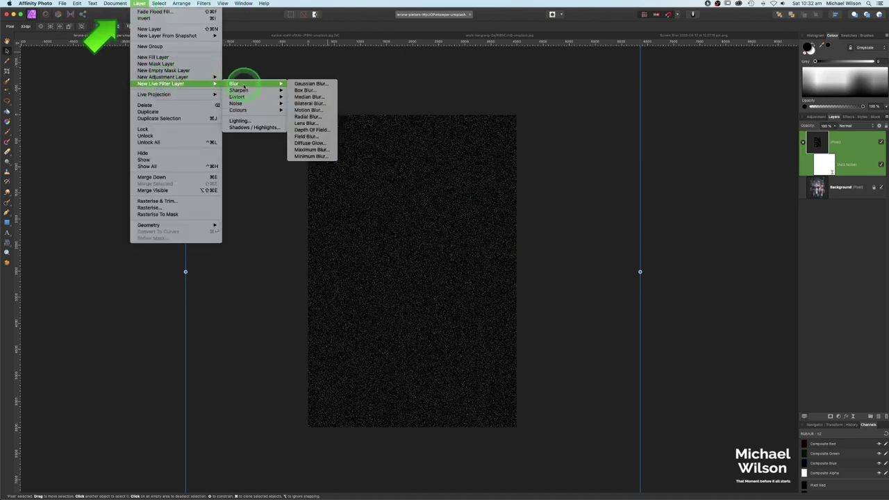
pyautogui.click(307, 110)
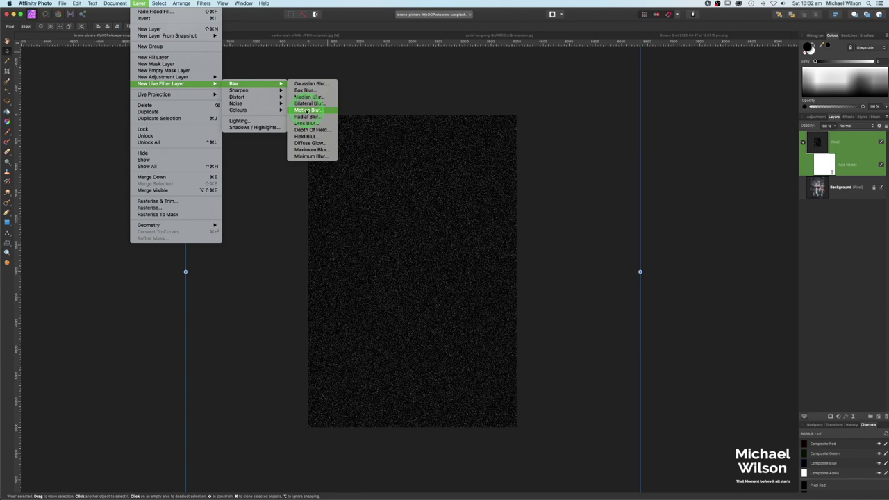
pyautogui.moveTo(765, 412); pyautogui.dragTo(667, 158)
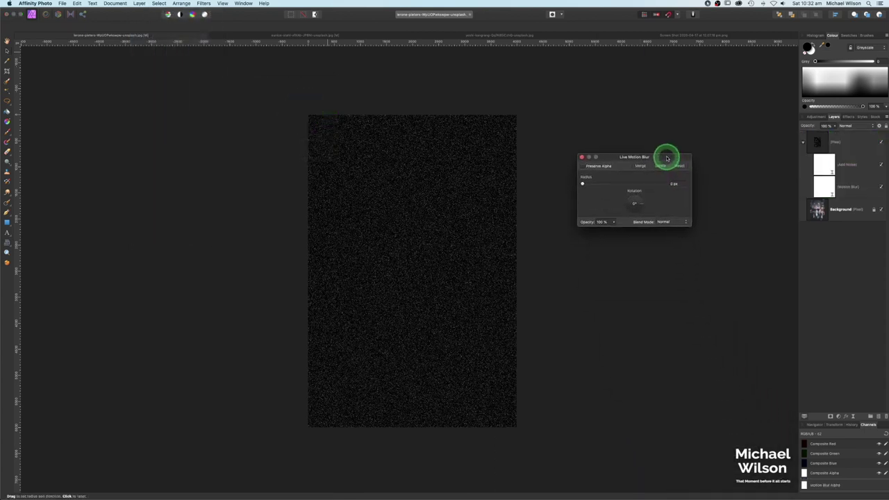
pyautogui.moveTo(582, 183); pyautogui.dragTo(632, 185)
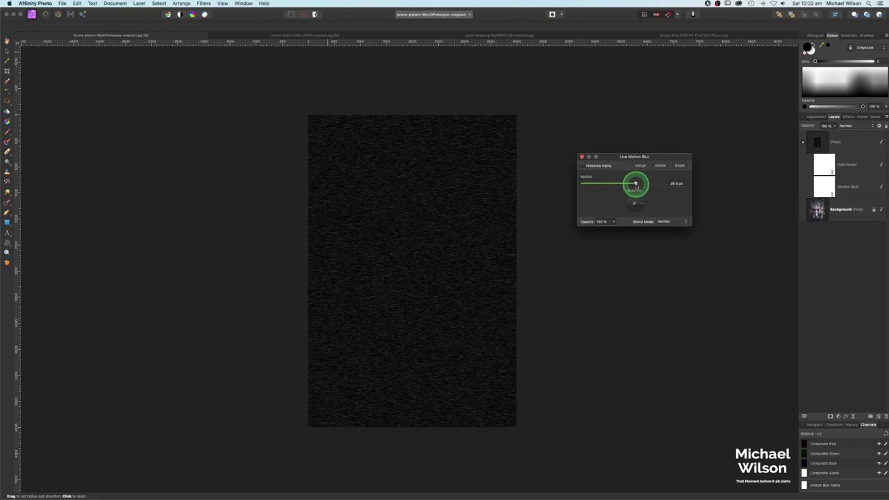
pyautogui.moveTo(637, 184); pyautogui.dragTo(667, 212)
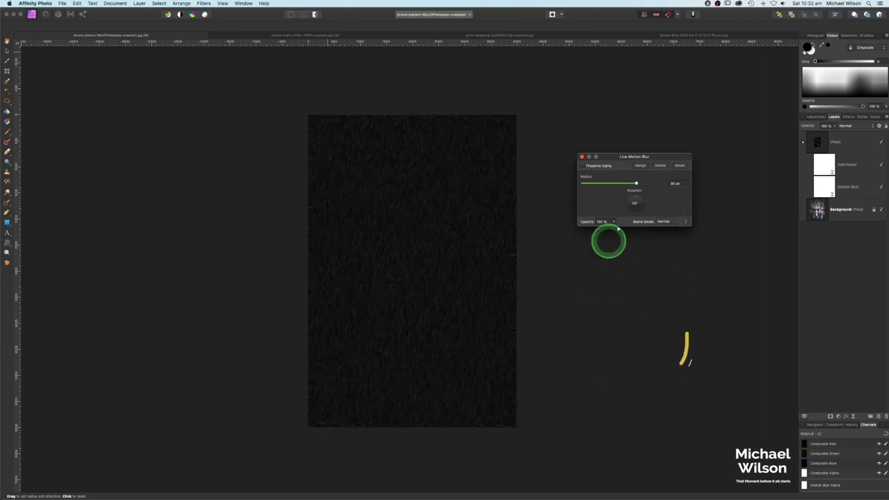
pyautogui.click(582, 158)
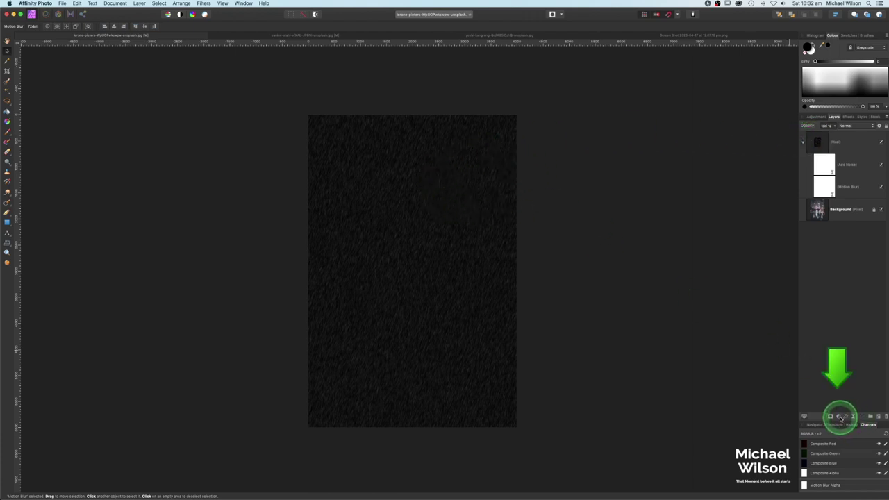
# Add a Levels adjustment inside the noise group, below the Motion Blur.
pyautogui.click(838, 417)
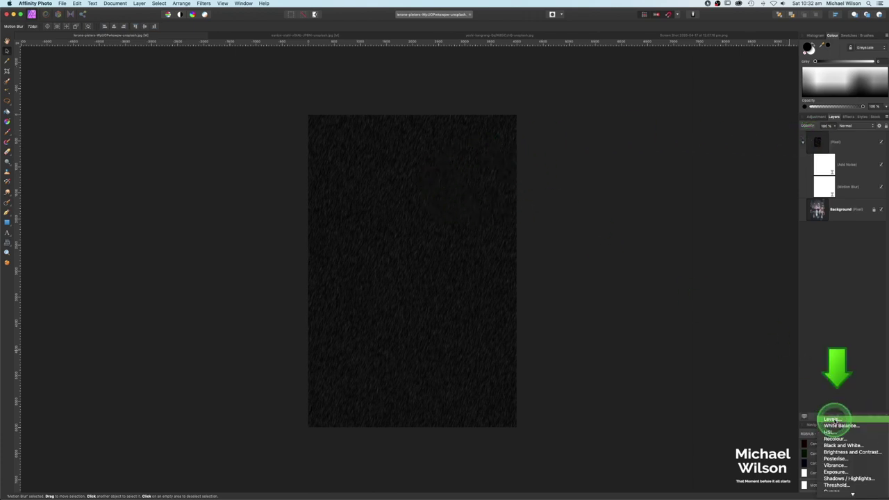
pyautogui.click(833, 420)
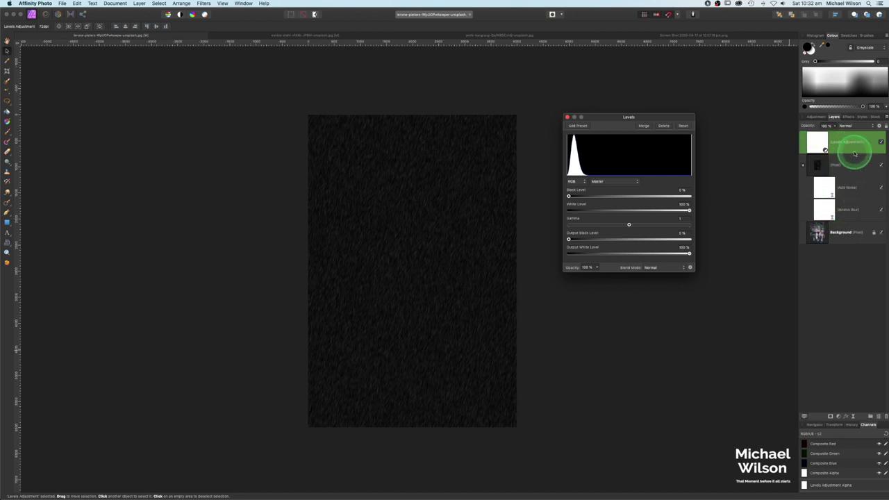
pyautogui.moveTo(849, 145); pyautogui.dragTo(832, 207)
# Set the Levels black point to about 5% and the white point to about 93%.
pyautogui.click(569, 196)
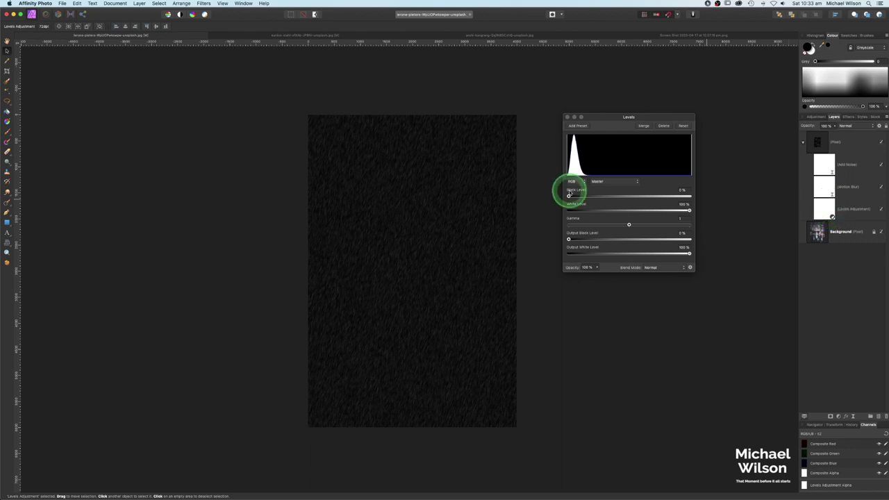
pyautogui.click(569, 197)
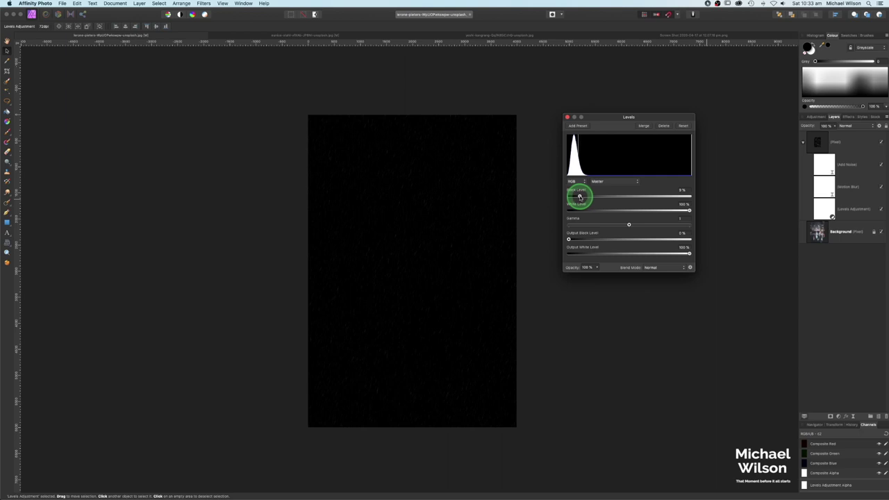
pyautogui.moveTo(582, 196); pyautogui.dragTo(570, 197)
pyautogui.click(690, 210)
pyautogui.moveTo(689, 212); pyautogui.dragTo(682, 211)
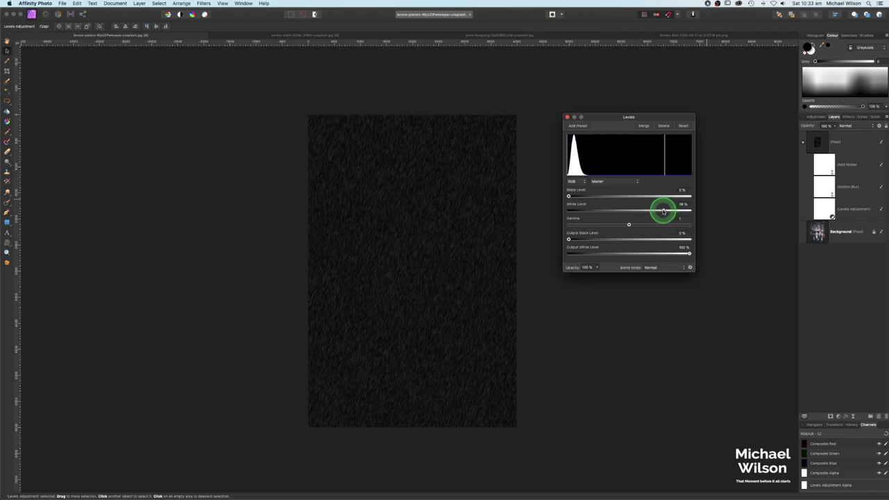
pyautogui.moveTo(666, 211); pyautogui.dragTo(690, 210)
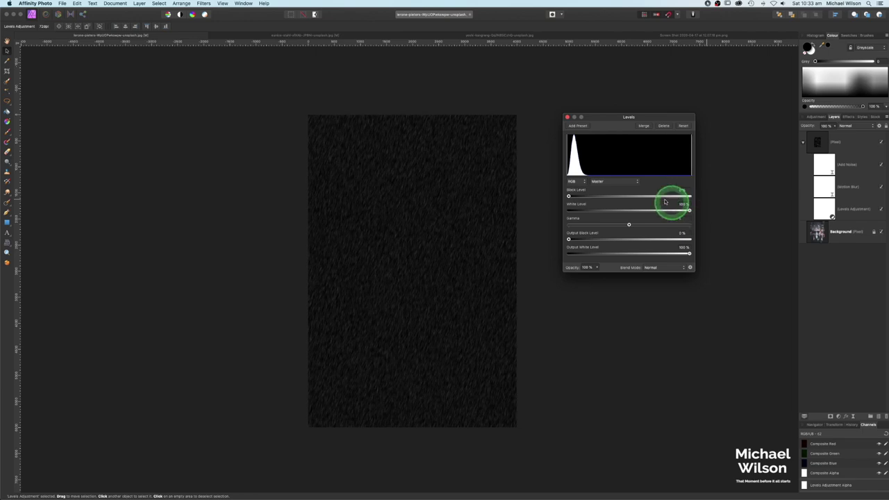
pyautogui.moveTo(570, 197); pyautogui.dragTo(574, 197)
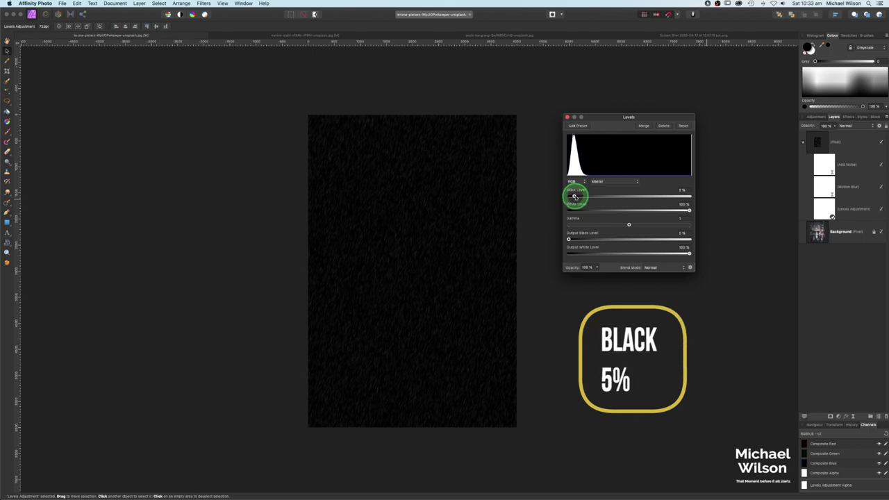
pyautogui.moveTo(691, 210); pyautogui.dragTo(682, 211)
# Set the collapsed rain group's blend mode to Screen.
pyautogui.click(566, 118)
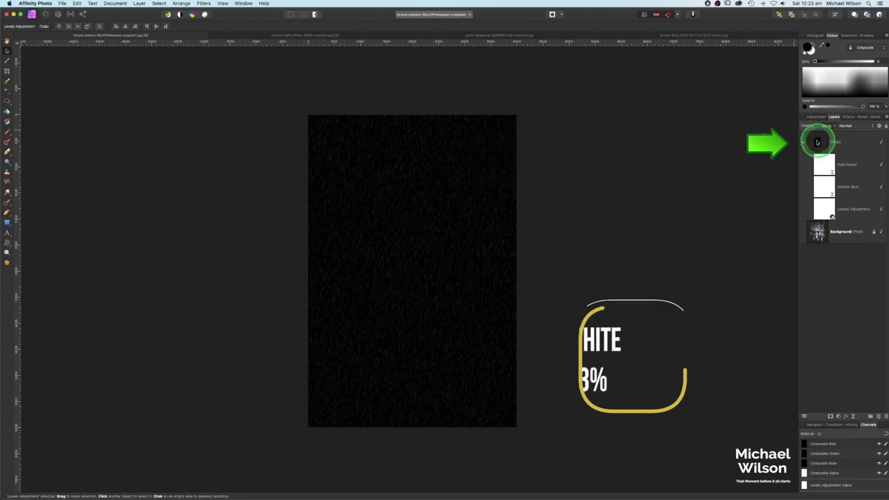
pyautogui.click(804, 142)
pyautogui.click(823, 142)
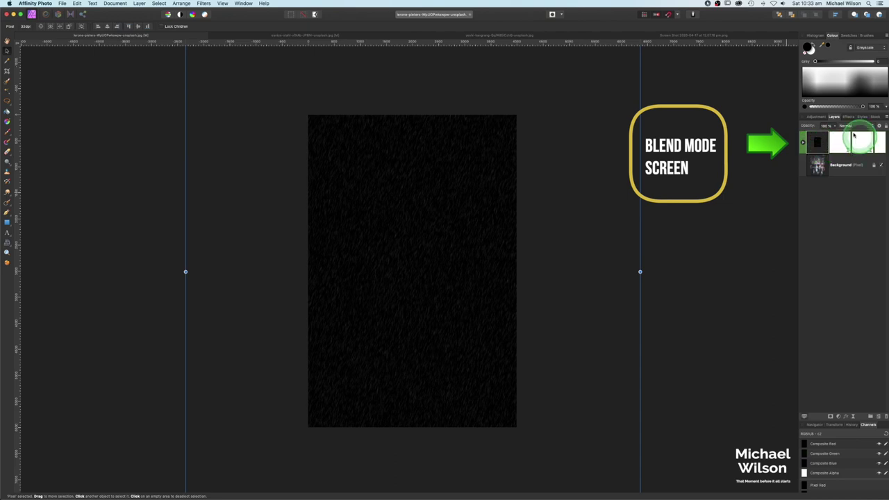
pyautogui.click(846, 126)
pyautogui.click(847, 170)
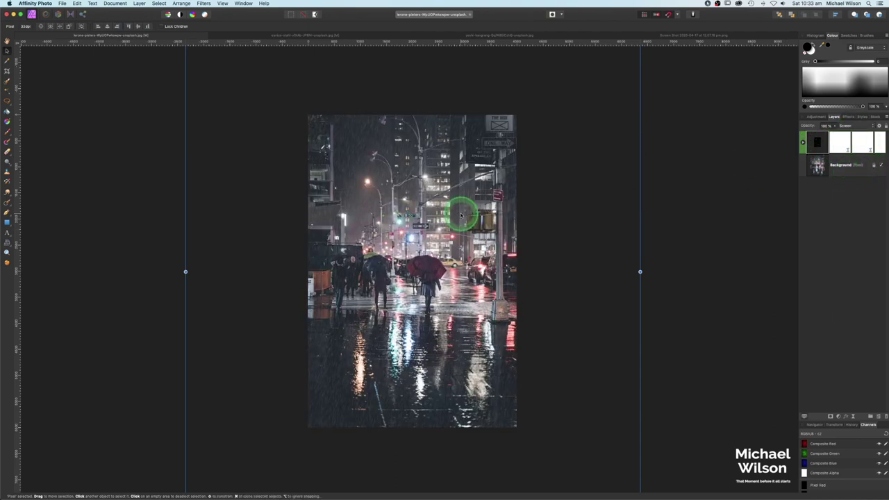
# Check the rain effect at different zoom levels, then select the Background photo layer.
pyautogui.press('super+0')
pyautogui.press('super+minus')
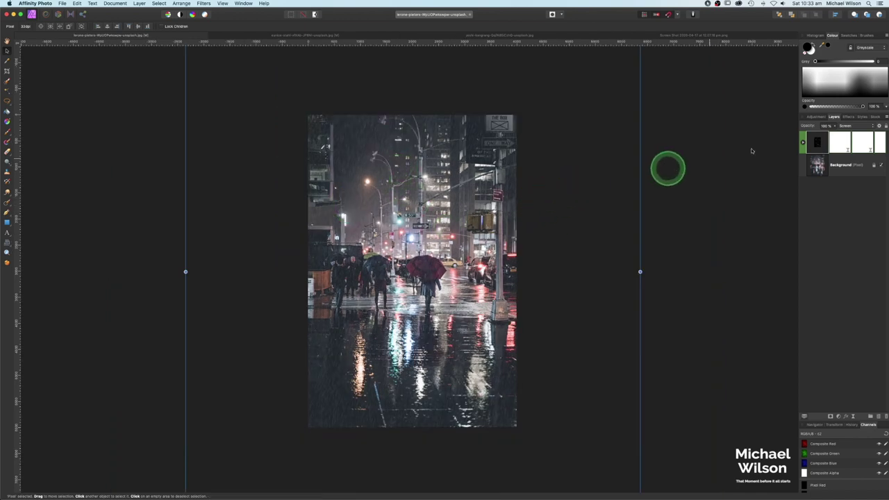
pyautogui.click(804, 142)
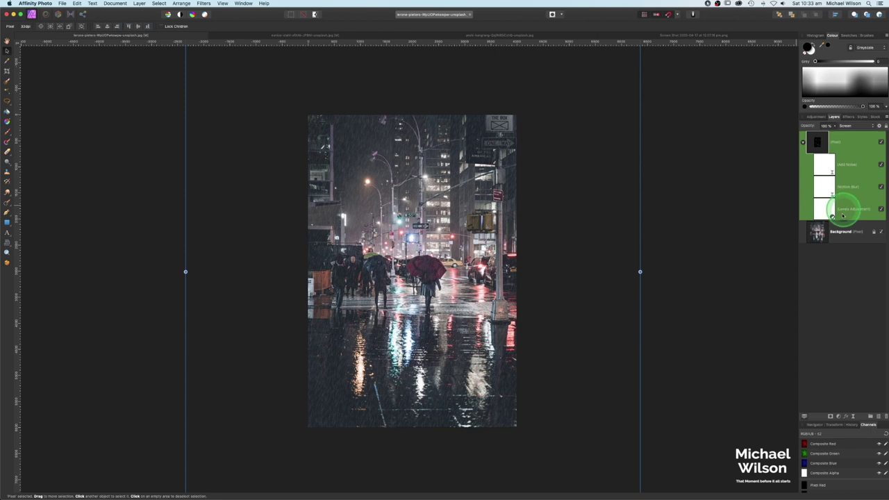
pyautogui.click(804, 142)
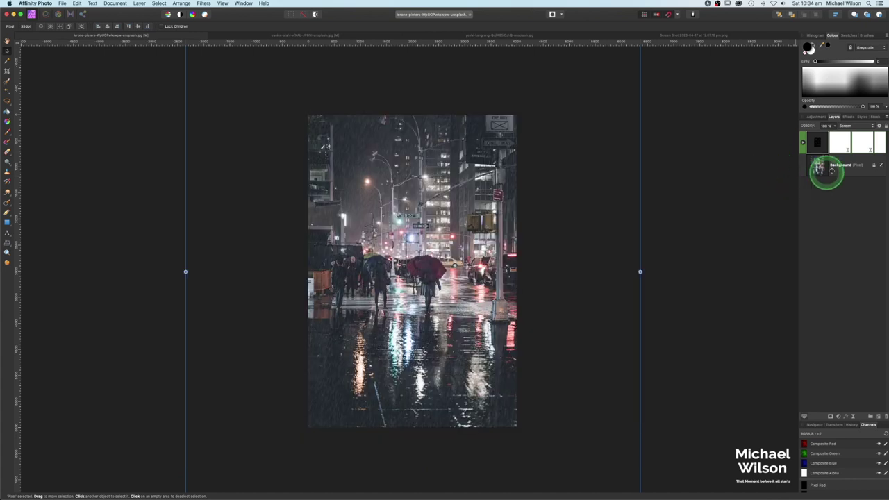
pyautogui.click(824, 166)
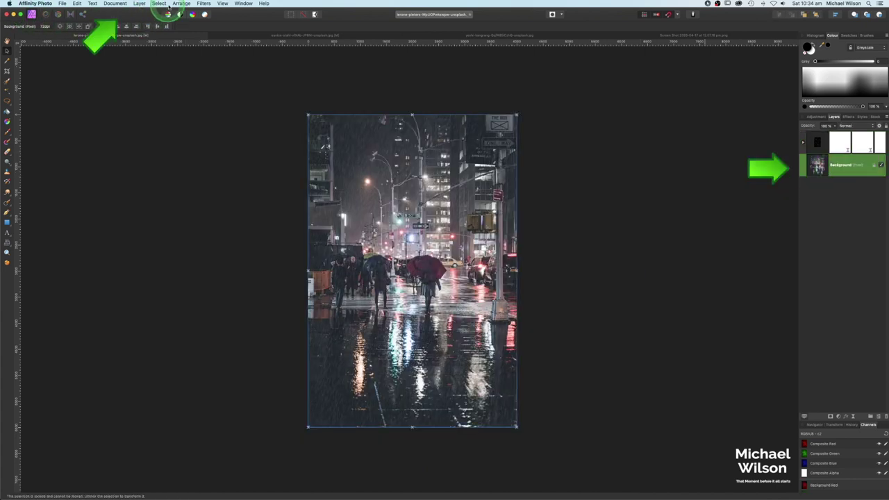
# Add a live Depth Of Field blur of 20.5 px focused on the umbrella area.
pyautogui.click(140, 3)
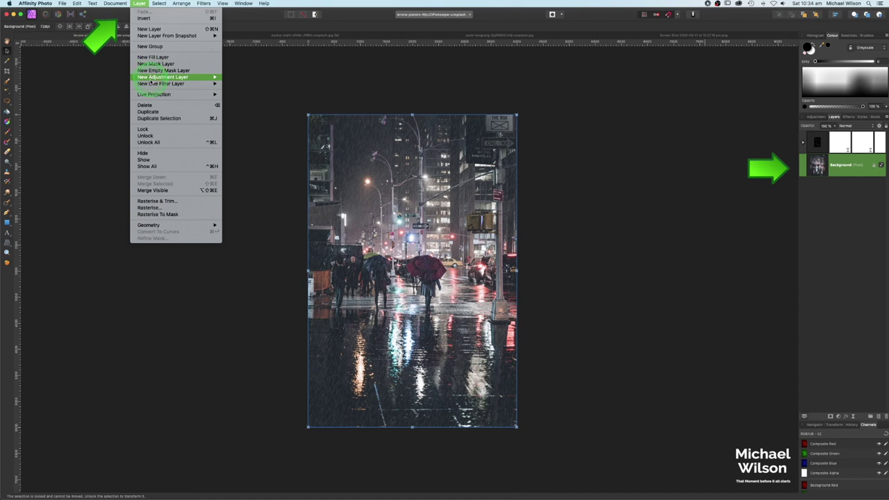
pyautogui.moveTo(151, 84)
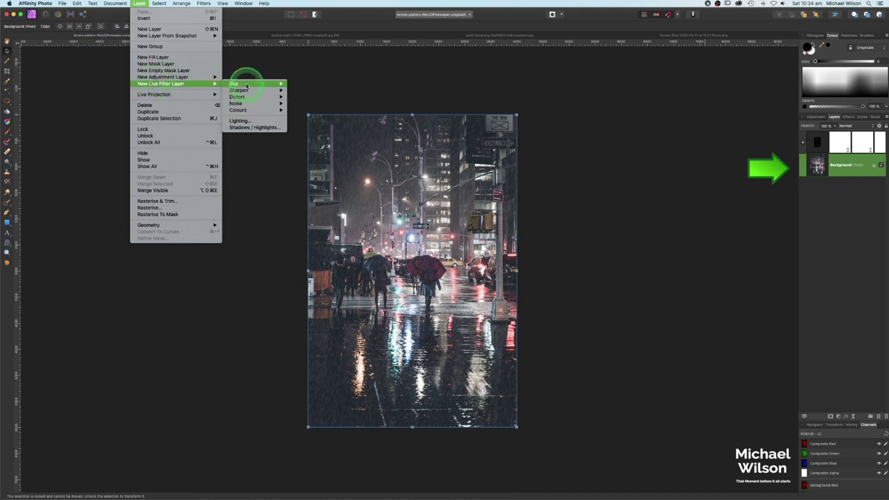
pyautogui.moveTo(244, 83)
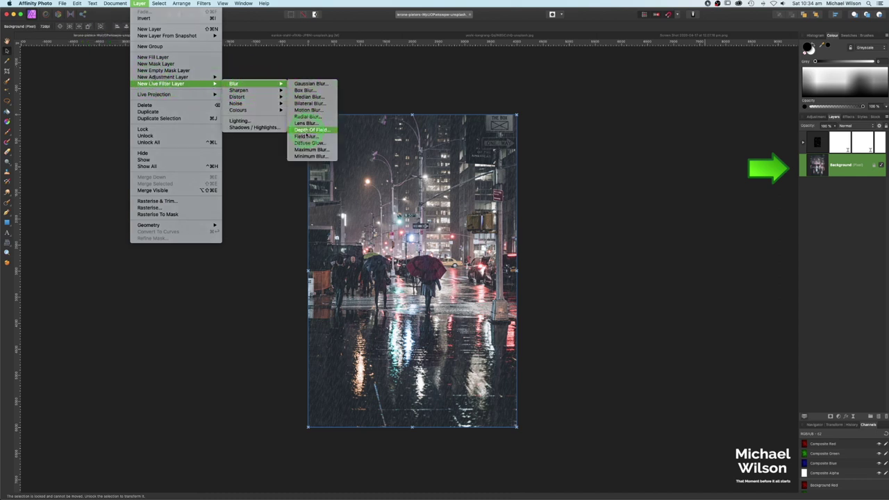
pyautogui.click(306, 130)
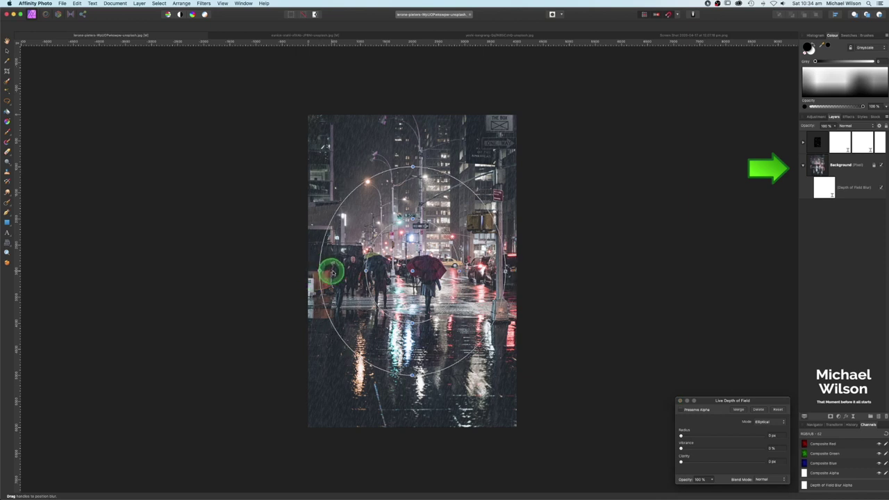
pyautogui.moveTo(407, 169); pyautogui.dragTo(416, 259)
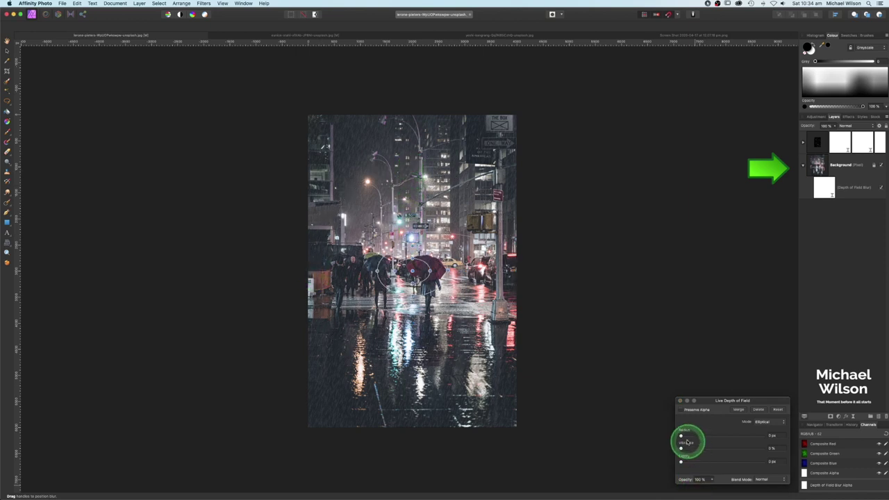
pyautogui.moveTo(680, 436); pyautogui.dragTo(738, 437)
pyautogui.click(681, 401)
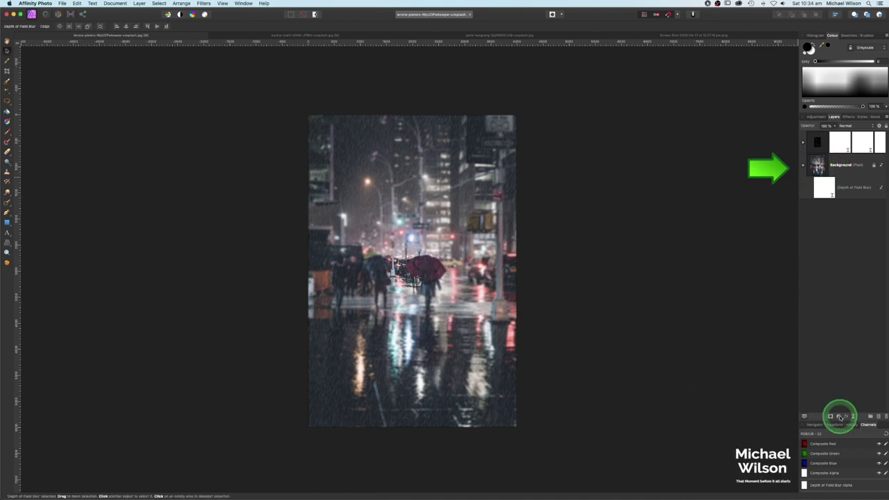
# Add a Black & White adjustment to the street photo, then switch to the umbrella photo.
pyautogui.click(838, 416)
pyautogui.moveTo(824, 174); pyautogui.dragTo(807, 166)
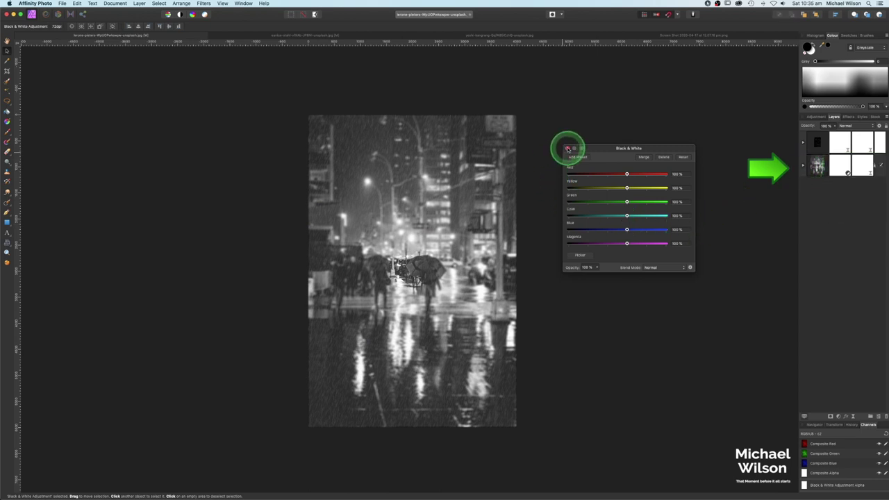
pyautogui.click(567, 149)
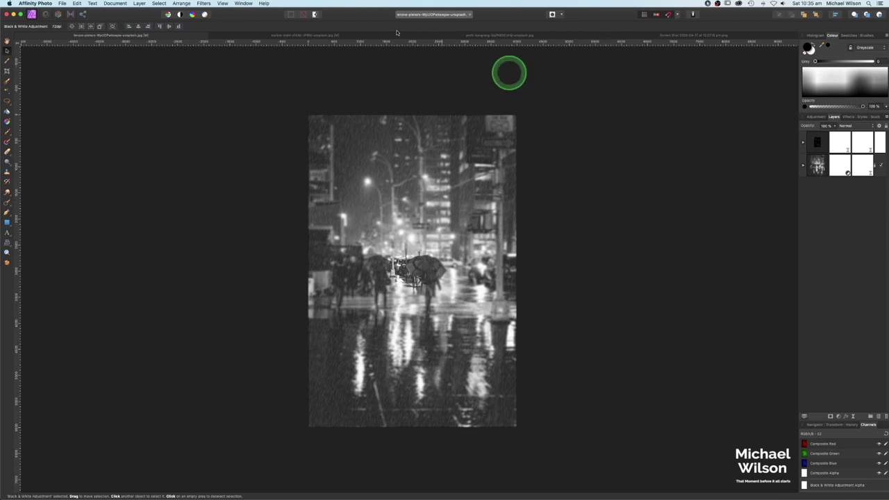
pyautogui.click(292, 37)
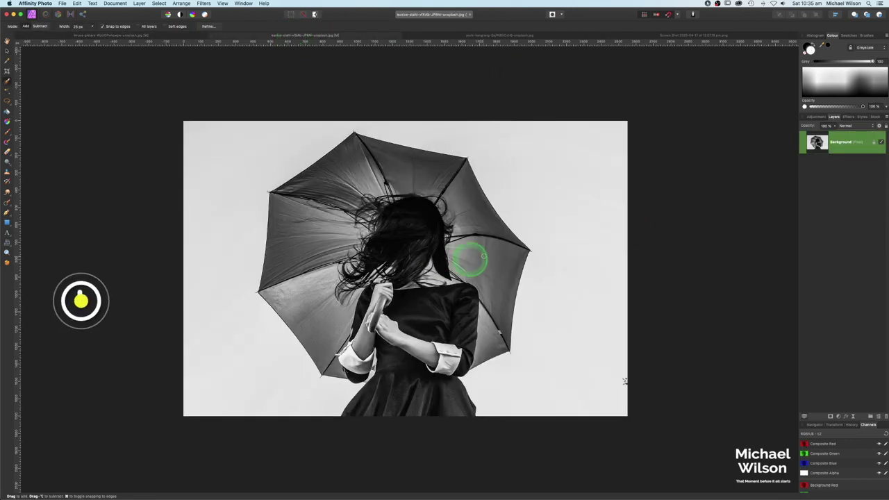
# Paint a selection over the woman and umbrella with a 27 px Selection Brush.
pyautogui.click(9, 83)
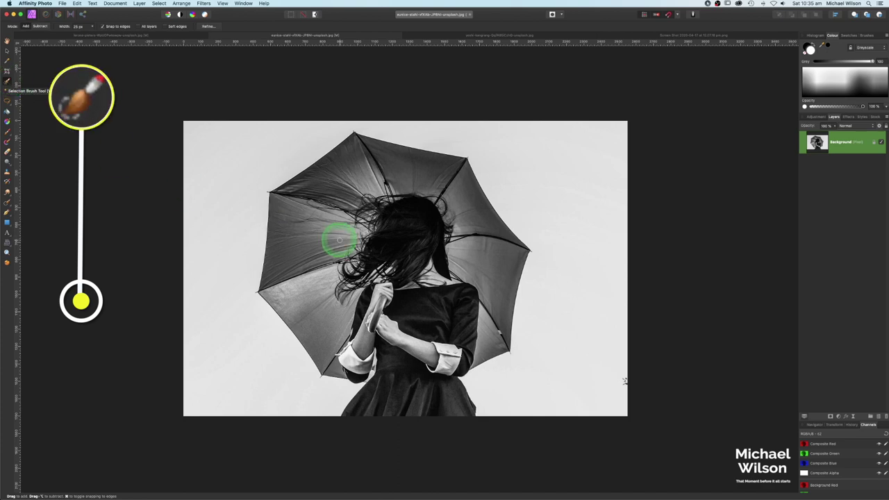
pyautogui.press(']')
pyautogui.press(']')
pyautogui.press(']')
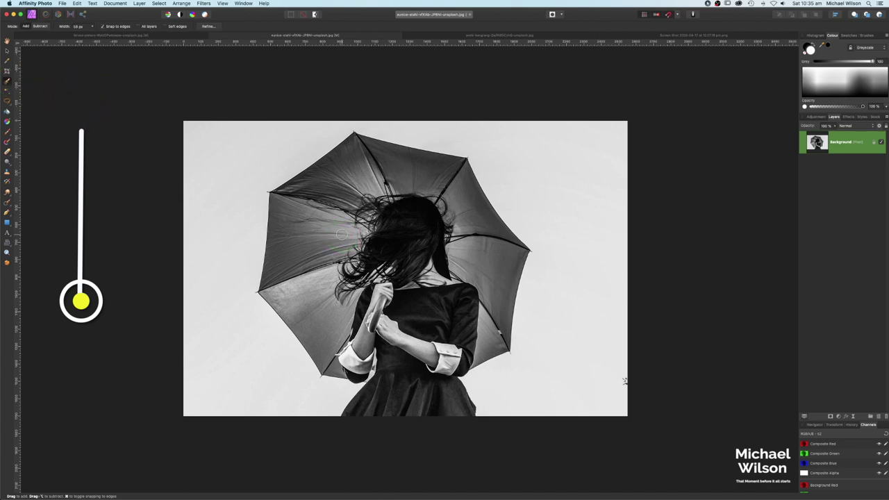
pyautogui.press('[')
pyautogui.press('[')
pyautogui.press('[')
pyautogui.moveTo(358, 203)
pyautogui.mouseDown()
pyautogui.moveTo(337, 174)
pyautogui.moveTo(303, 246)
pyautogui.moveTo(317, 286)
pyautogui.moveTo(354, 323)
pyautogui.mouseUp()
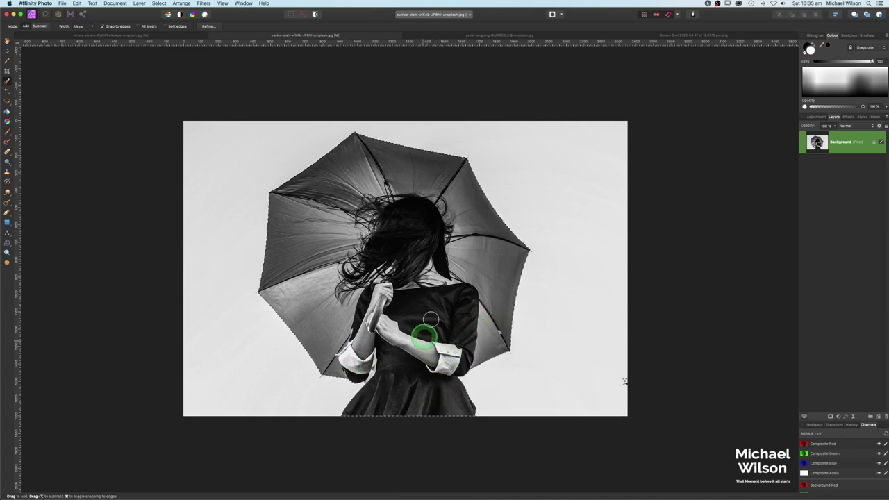
# Refine the selection with 0.2 px feather, copy it, and return to the street photo.
pyautogui.click(209, 26)
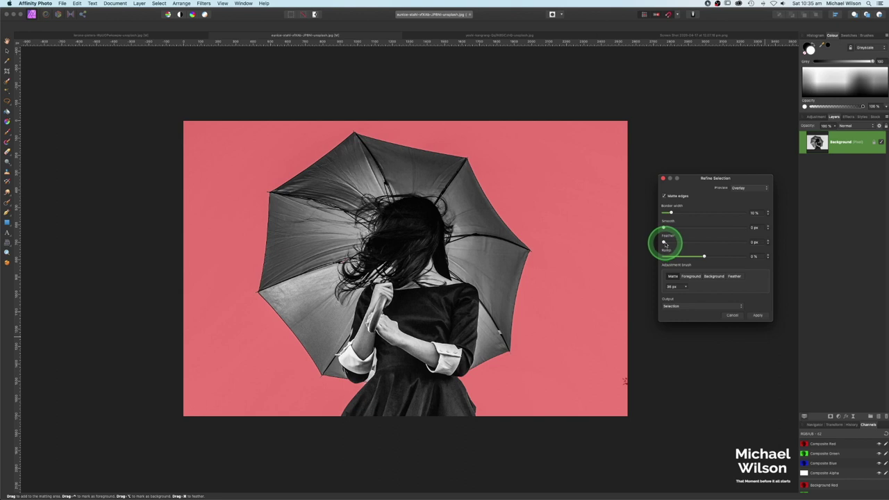
pyautogui.moveTo(660, 243); pyautogui.dragTo(666, 227)
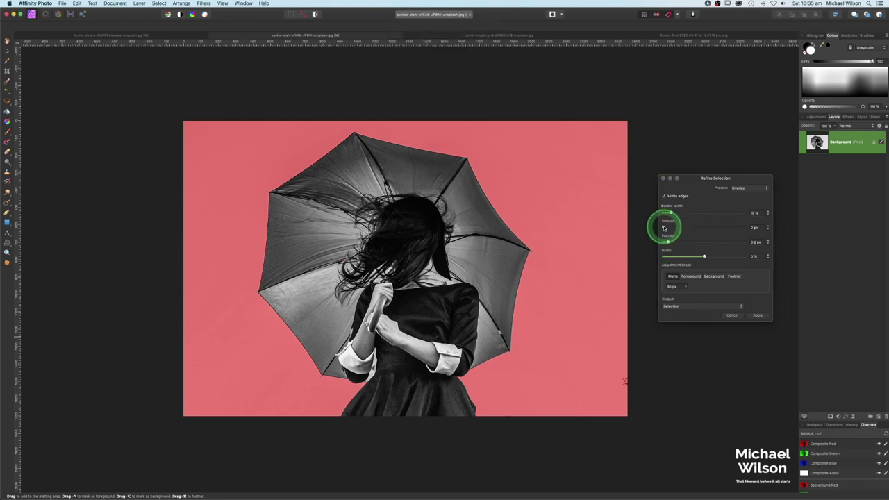
pyautogui.click(758, 315)
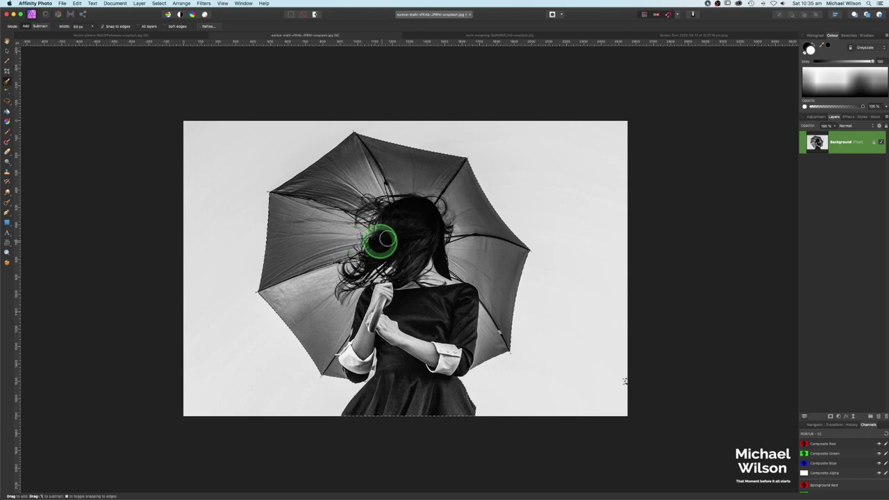
pyautogui.press('super+c')
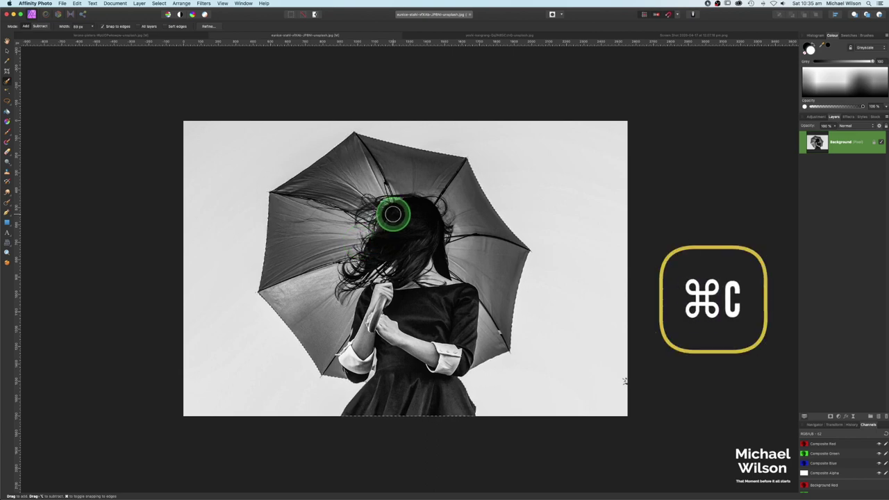
pyautogui.click(185, 35)
# Paste the woman with the umbrella into the street photo and resize the figure.
pyautogui.press('super+v')
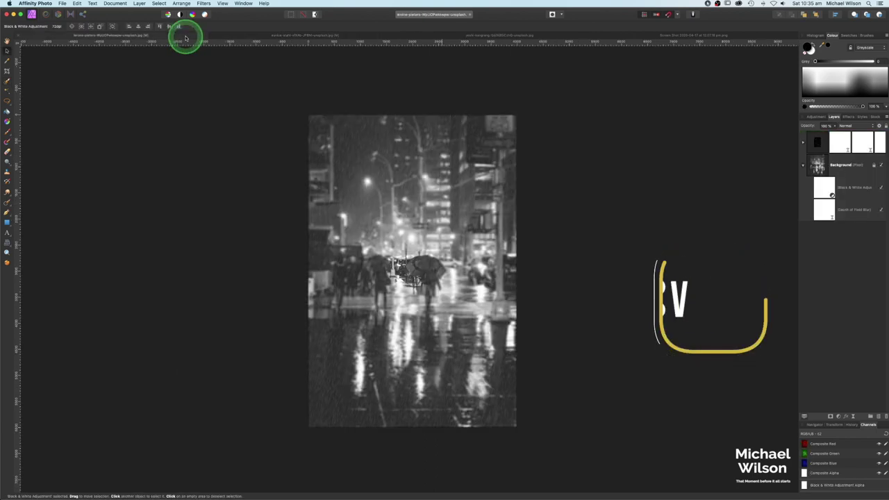
pyautogui.moveTo(410, 204); pyautogui.dragTo(517, 310)
pyautogui.moveTo(319, 319)
pyautogui.mouseDown()
pyautogui.moveTo(327, 301)
pyautogui.moveTo(324, 312)
pyautogui.mouseUp()
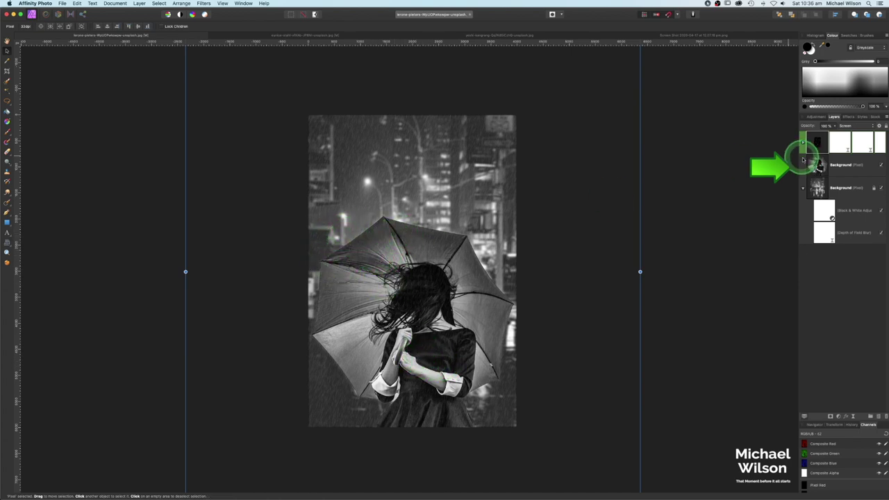
# Add a Curves adjustment inside the model background layer, lifting the black point and adding a midpoint.
pyautogui.click(839, 416)
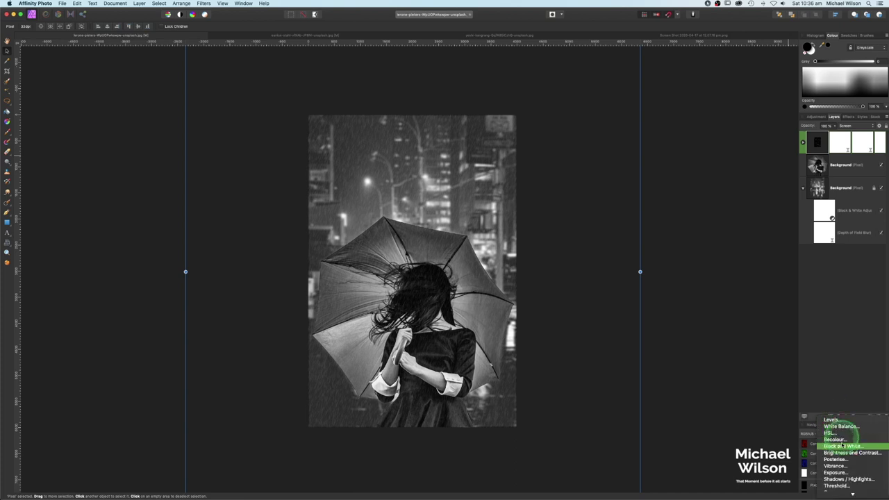
pyautogui.click(836, 478)
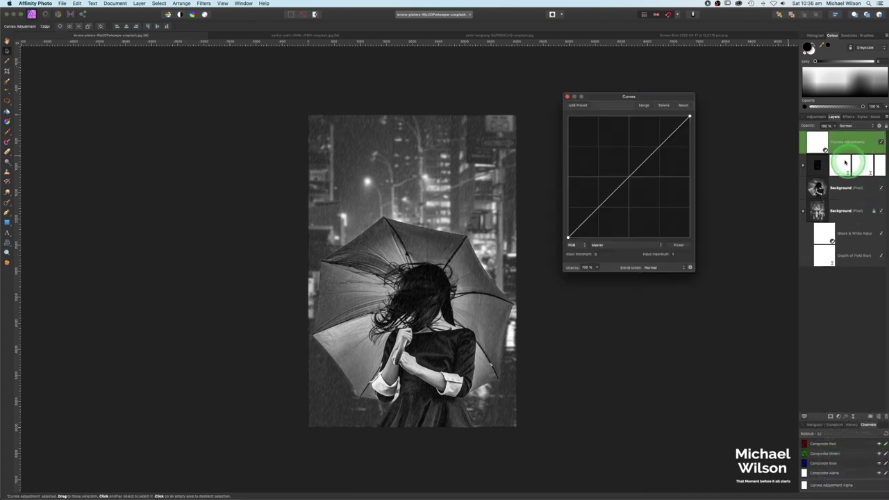
pyautogui.moveTo(822, 147); pyautogui.dragTo(819, 188)
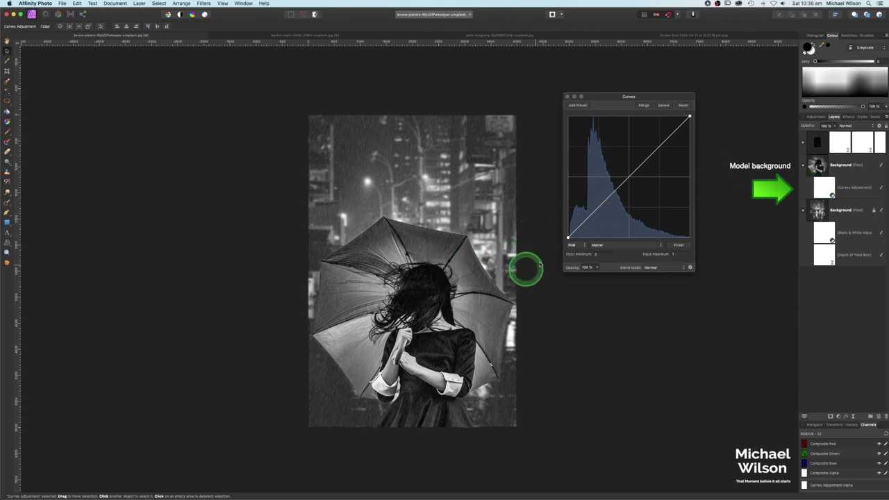
pyautogui.click(568, 239)
pyautogui.moveTo(567, 236); pyautogui.dragTo(568, 231)
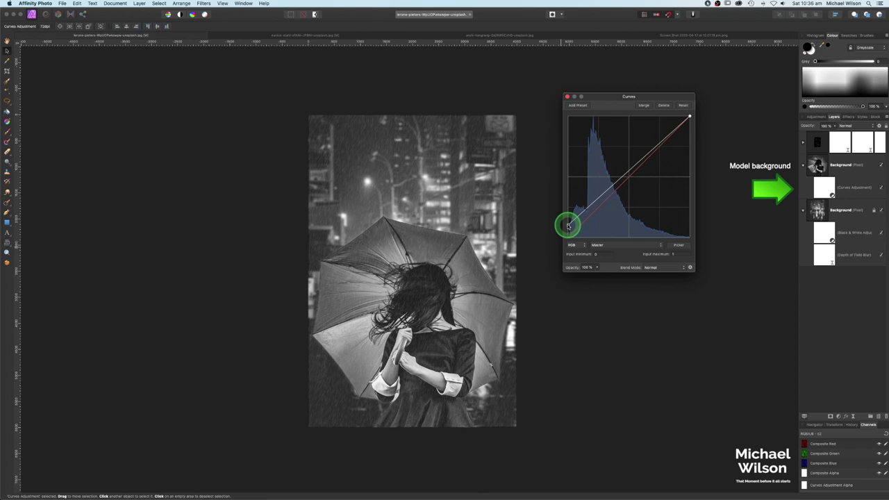
pyautogui.click(628, 175)
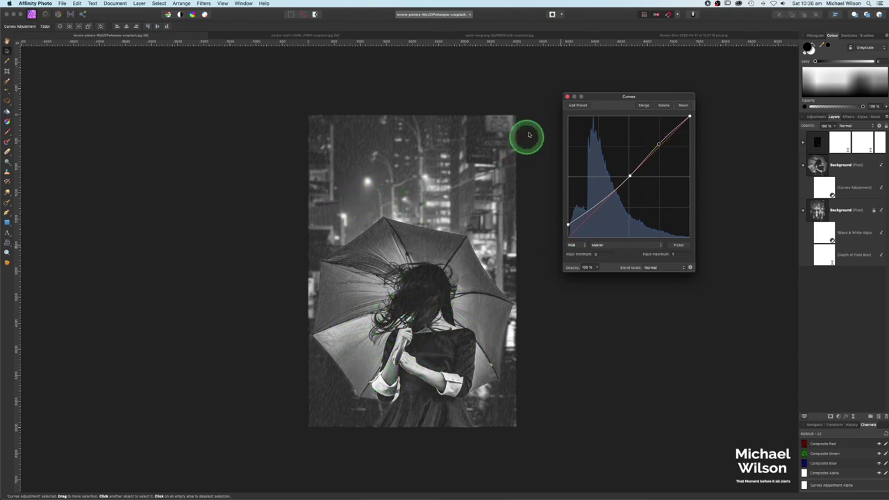
pyautogui.click(567, 96)
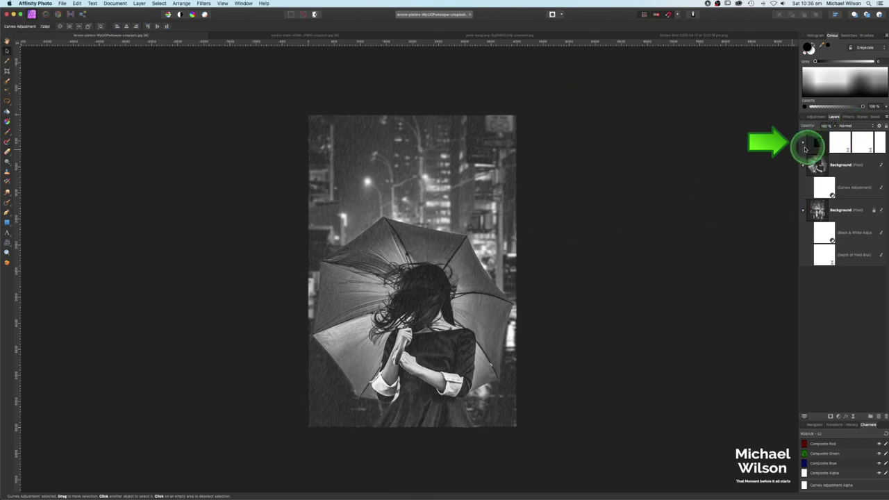
# Expand the rain group and toggle its visibility off and on to compare.
pyautogui.click(804, 145)
pyautogui.click(881, 143)
pyautogui.click(881, 143)
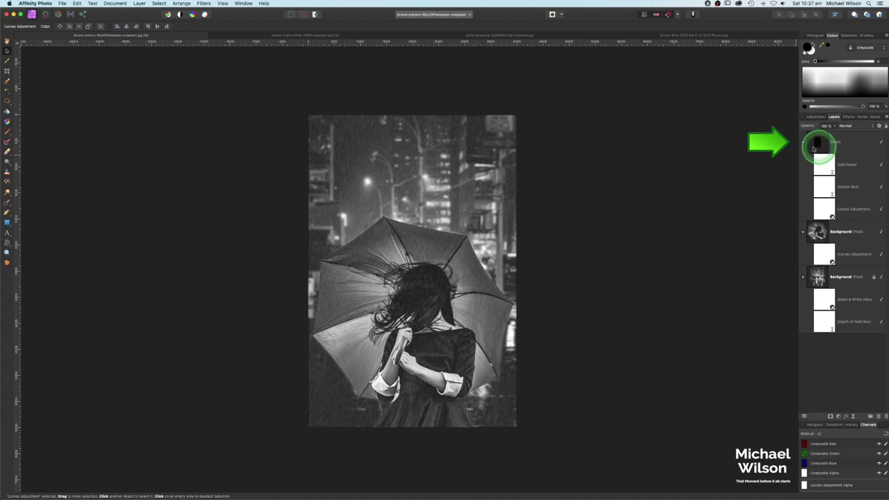
pyautogui.click(804, 143)
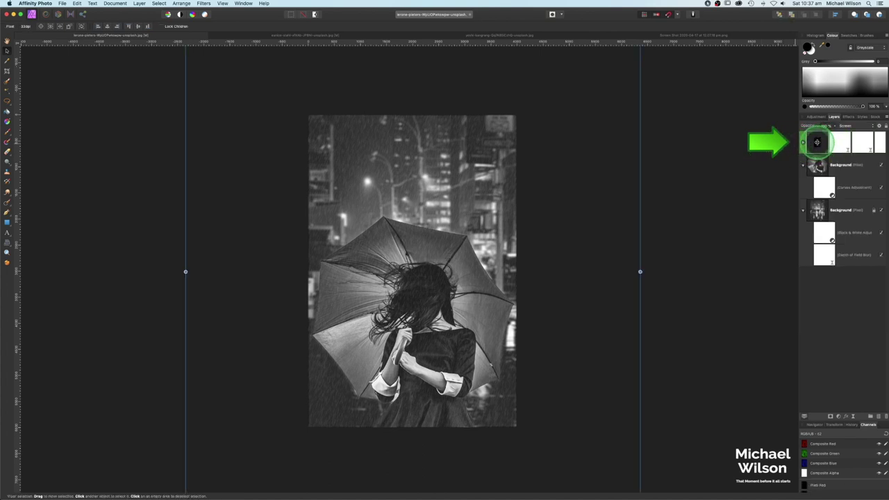
# Duplicate the rain group and move the copy beneath the model background layer.
pyautogui.press('super+j')
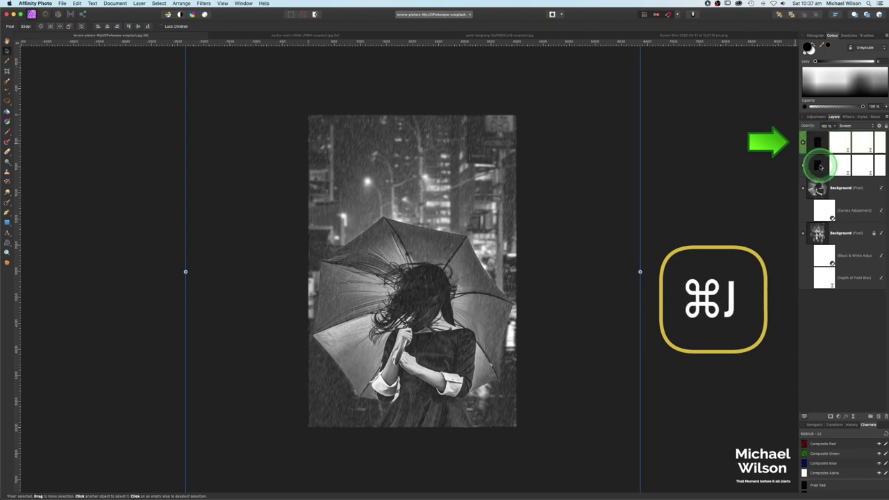
pyautogui.moveTo(821, 182); pyautogui.dragTo(822, 209)
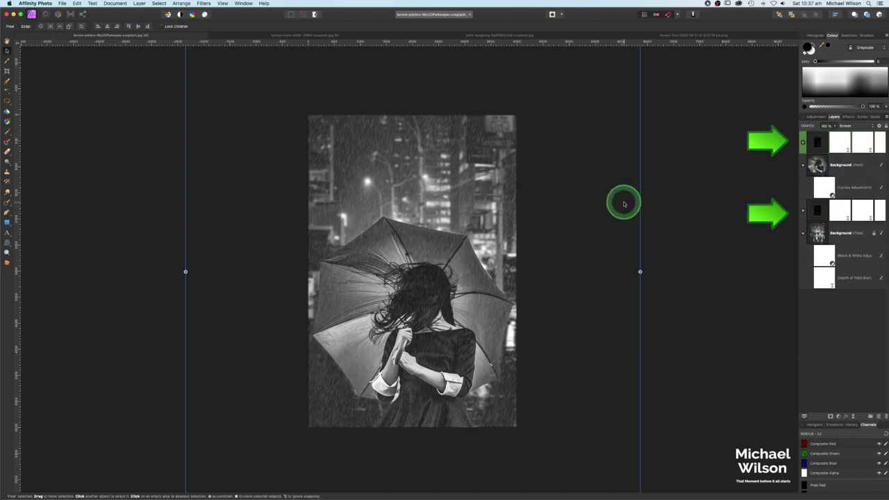
pyautogui.click(803, 142)
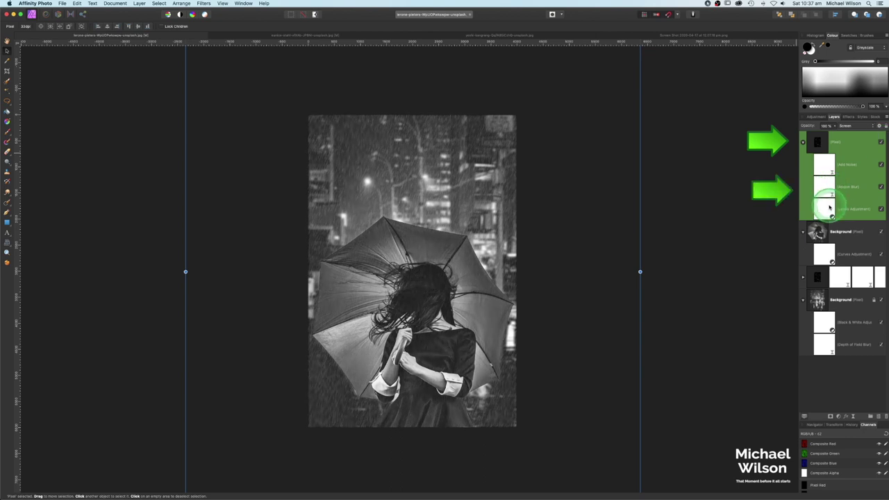
# Check the top rain group's Motion Blur, raise its Levels black level to about 9%, then hide it.
pyautogui.doubleClick(829, 193)
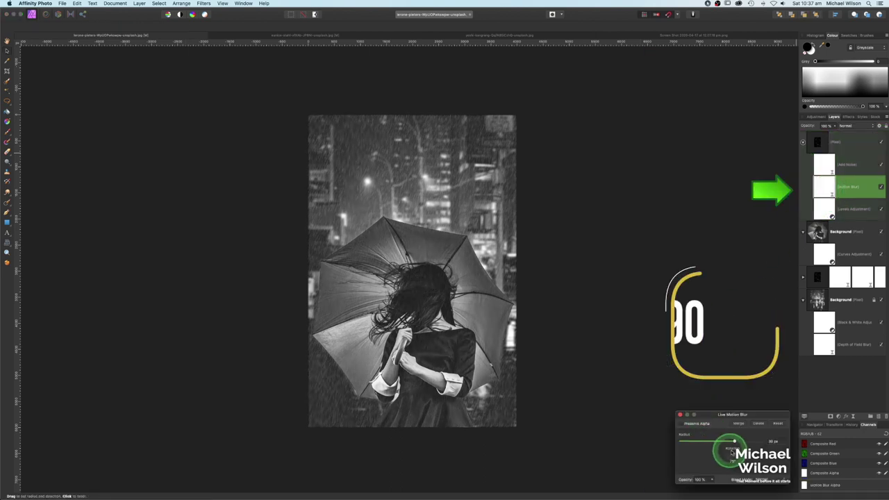
pyautogui.click(680, 414)
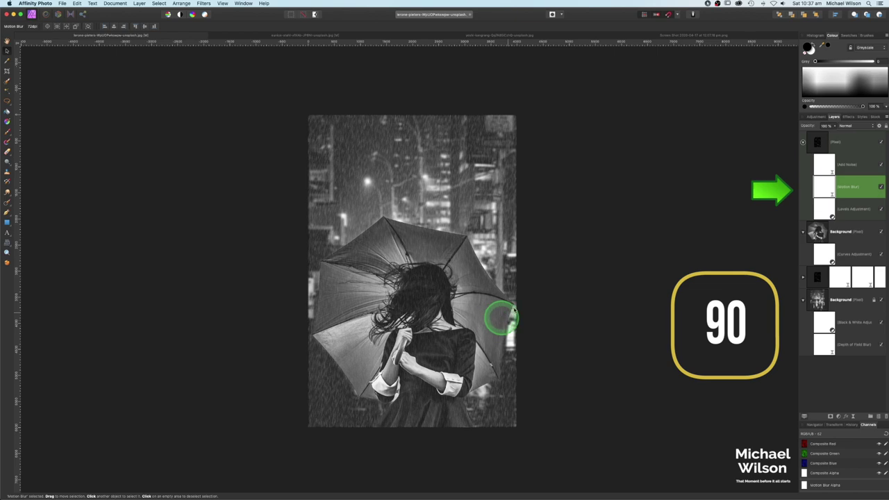
pyautogui.doubleClick(830, 207)
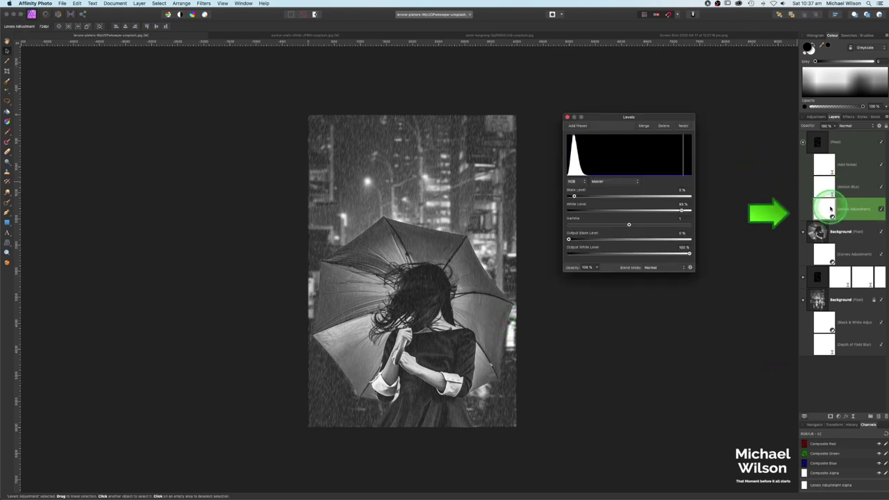
pyautogui.click(575, 197)
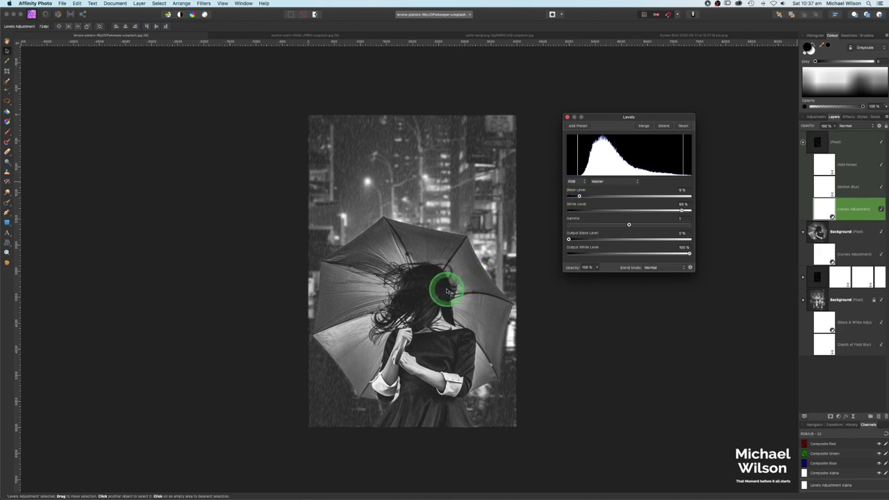
pyautogui.click(568, 118)
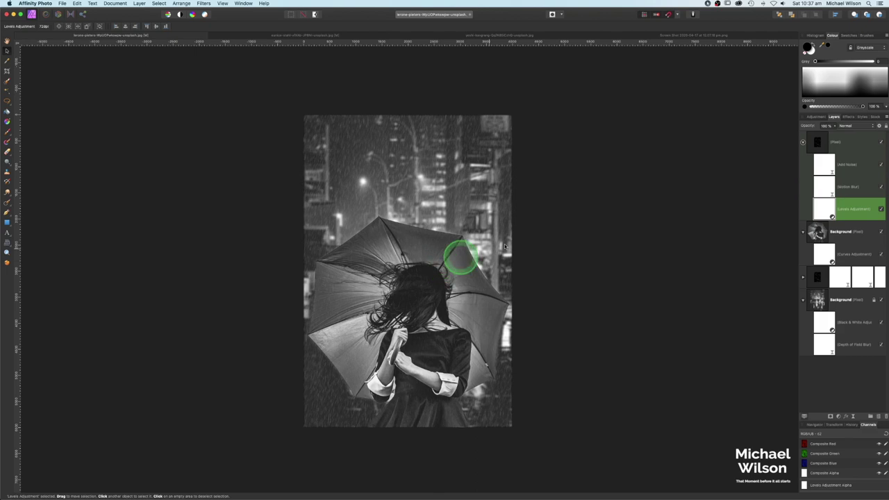
pyautogui.click(881, 142)
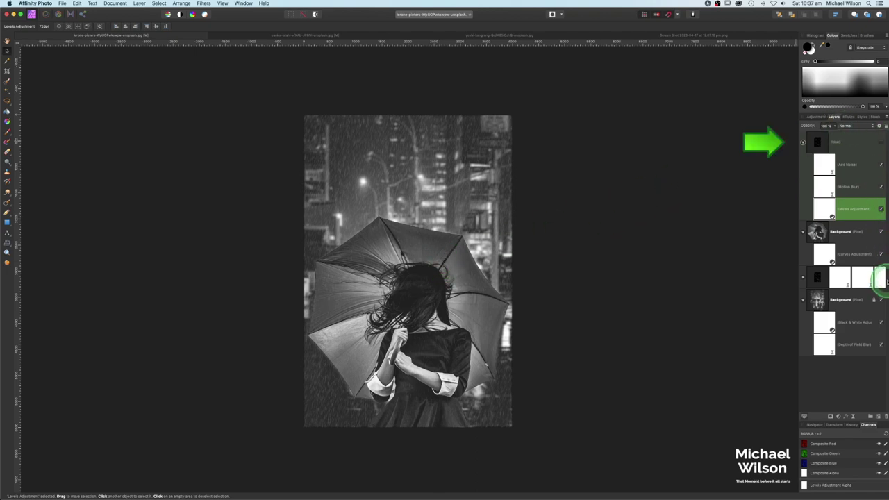
pyautogui.click(803, 276)
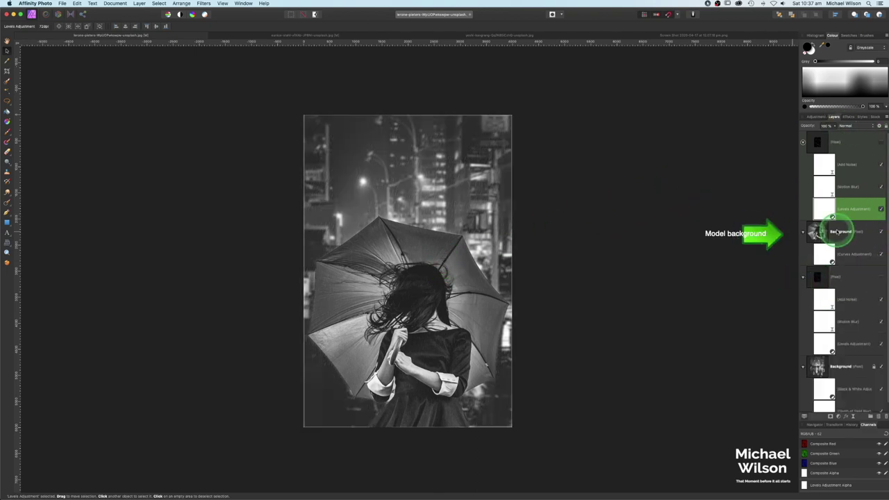
# Select the model background layer, use Flood Select at 20% tolerance, and zoom in on the woman.
pyautogui.click(839, 231)
pyautogui.click(820, 234)
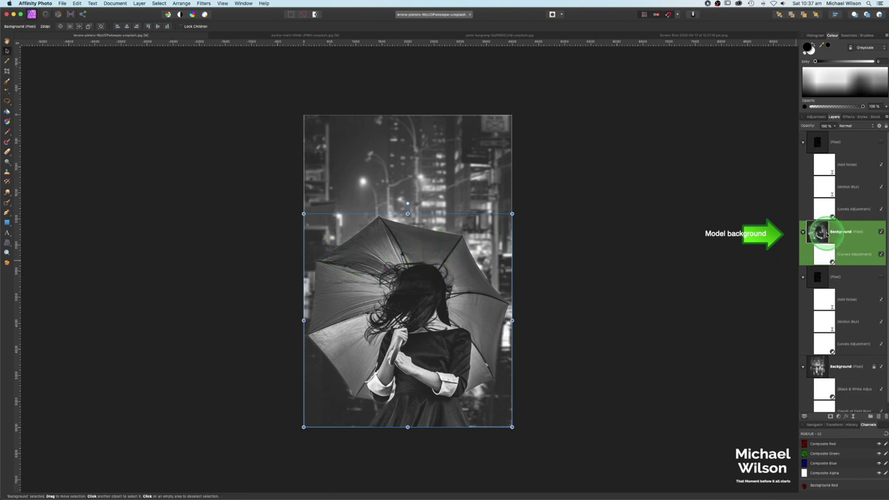
pyautogui.click(8, 93)
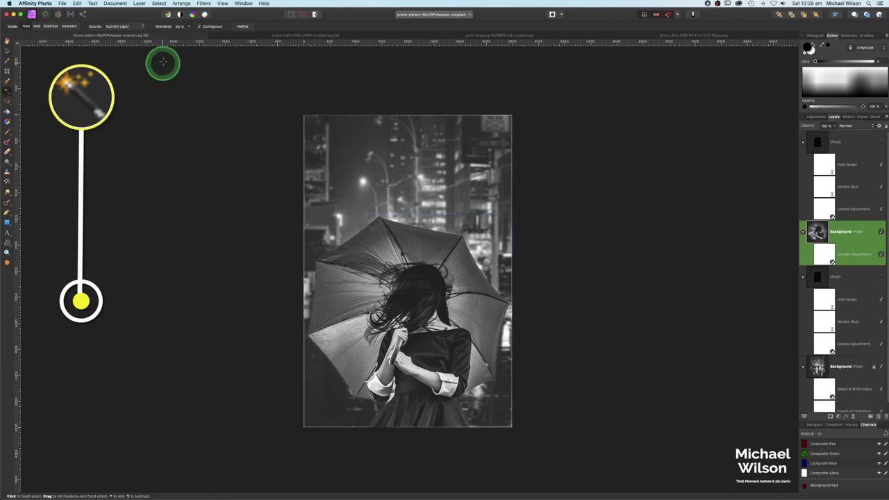
pyautogui.moveTo(187, 28); pyautogui.dragTo(177, 36)
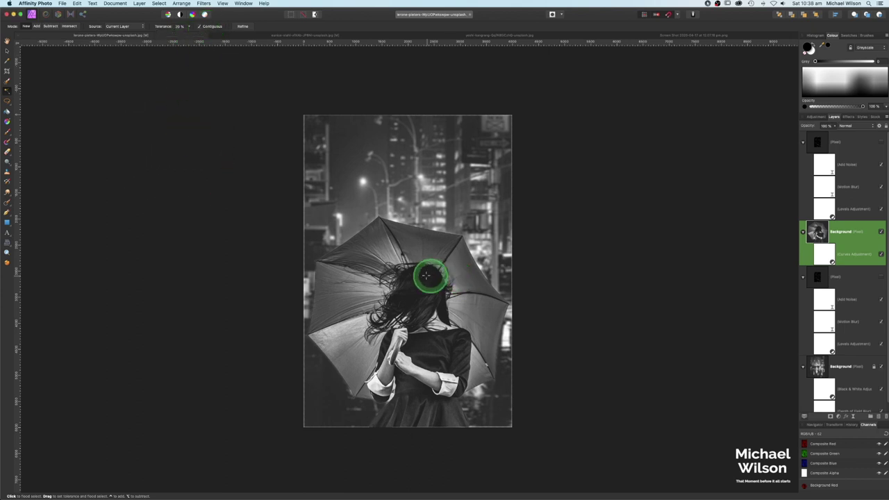
pyautogui.press('super+plus')
pyautogui.moveTo(421, 276); pyautogui.dragTo(422, 203)
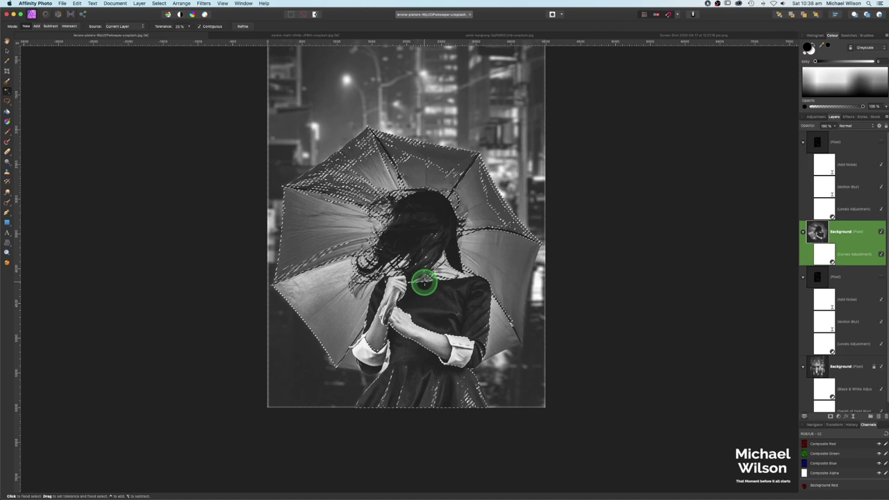
# With the Selection Brush, subtract the umbrella top from the selection.
pyautogui.click(8, 81)
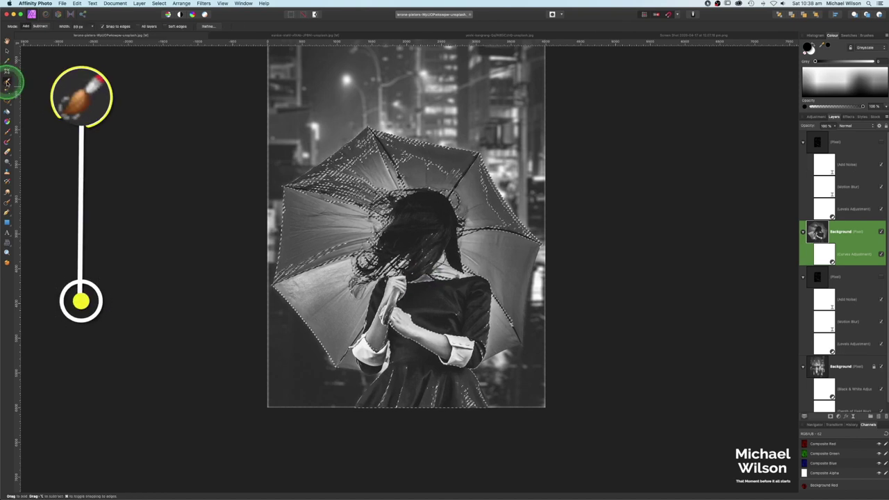
pyautogui.press('alt')
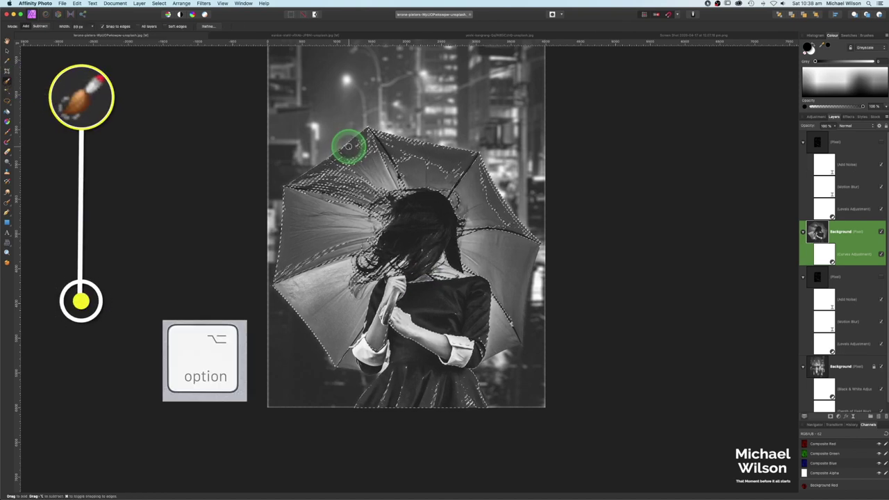
pyautogui.moveTo(350, 145); pyautogui.dragTo(368, 138)
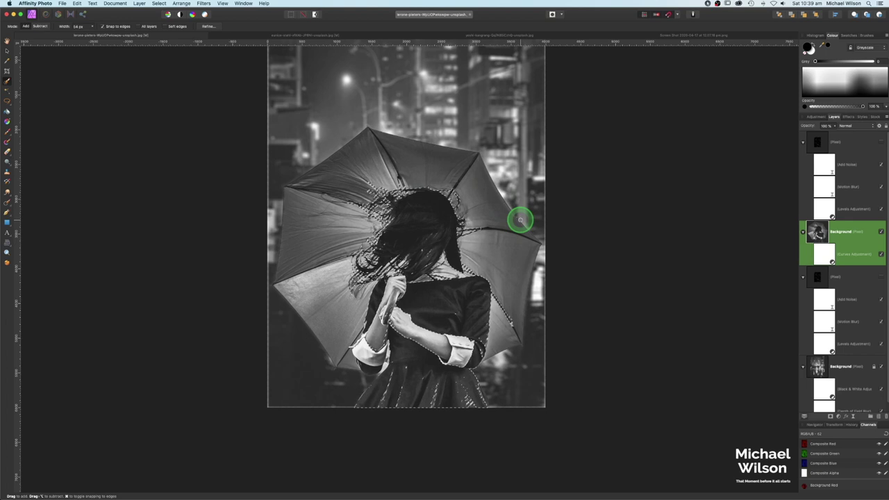
# Paint the woman's shoulder, head, back and arm into the selection.
pyautogui.hscroll(1, 457, 313)
pyautogui.click(457, 314)
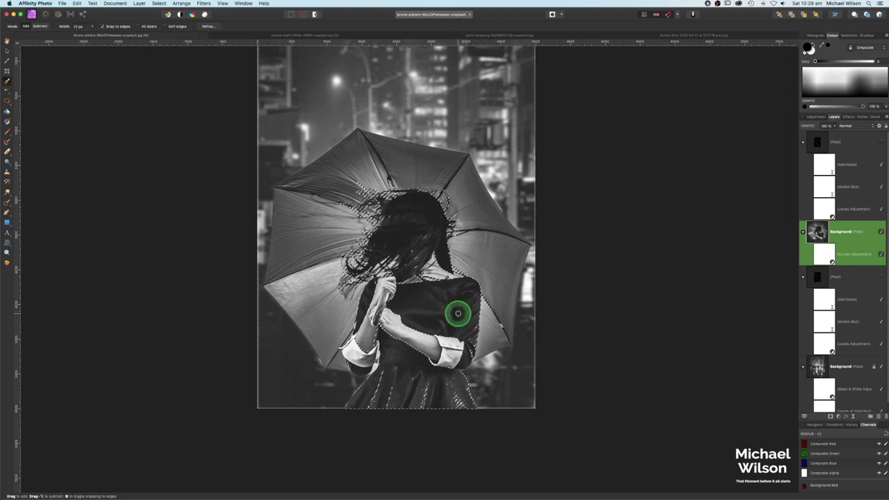
pyautogui.moveTo(444, 314)
pyautogui.mouseDown()
pyautogui.moveTo(473, 316)
pyautogui.moveTo(441, 275)
pyautogui.moveTo(381, 314)
pyautogui.moveTo(465, 397)
pyautogui.moveTo(383, 404)
pyautogui.mouseUp()
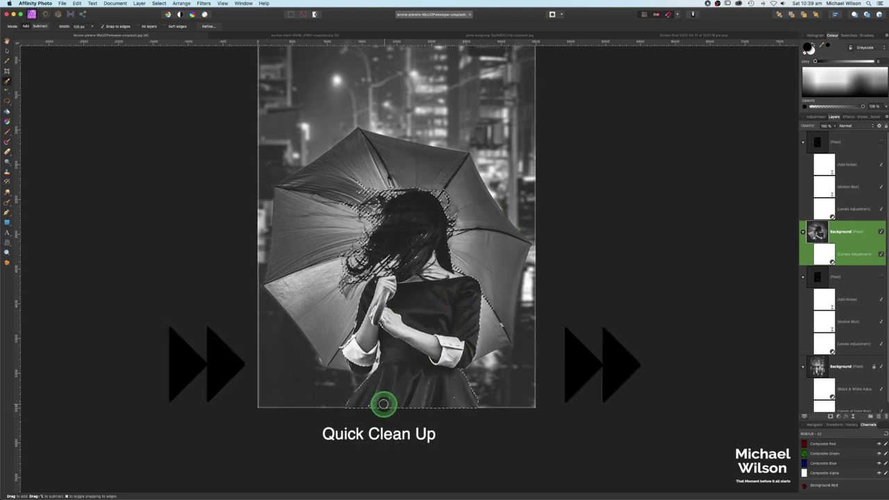
pyautogui.scroll(2, 368, 375)
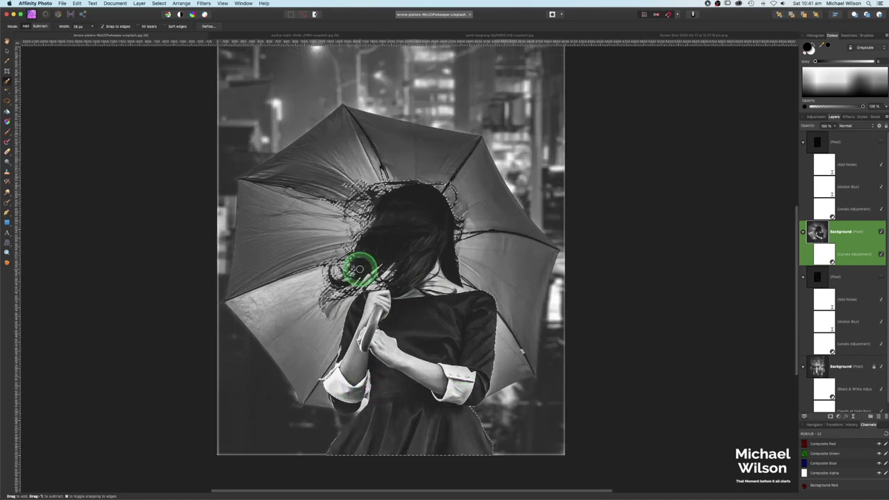
pyautogui.moveTo(460, 264); pyautogui.dragTo(436, 194)
pyautogui.moveTo(418, 267); pyautogui.dragTo(422, 327)
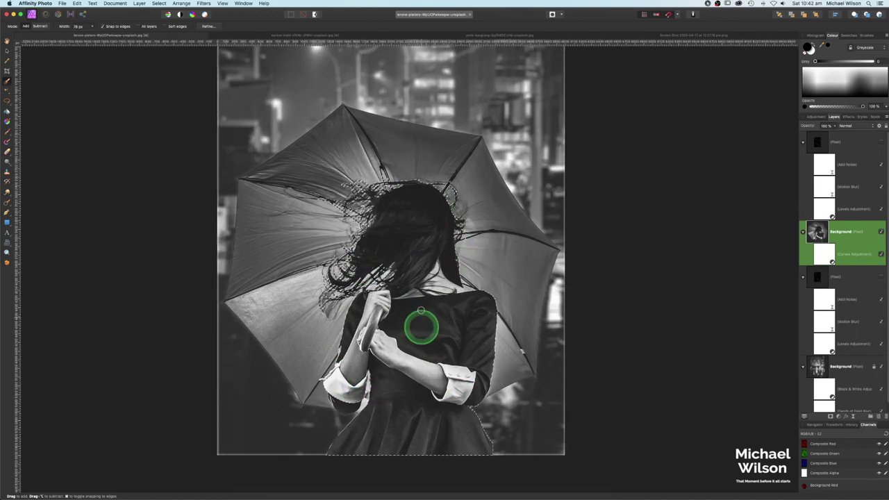
pyautogui.moveTo(433, 361); pyautogui.dragTo(411, 363)
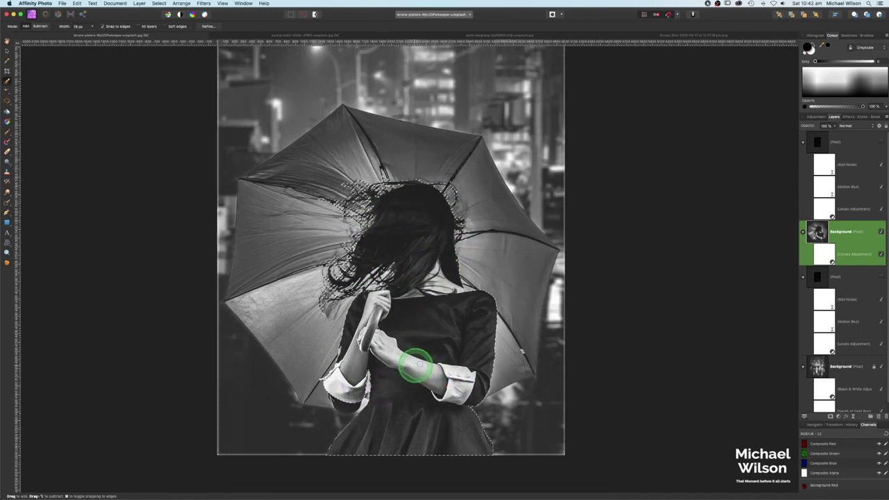
# Invert the selection and add a Recolour adjustment to it.
pyautogui.click(315, 13)
pyautogui.moveTo(327, 175); pyautogui.dragTo(414, 213)
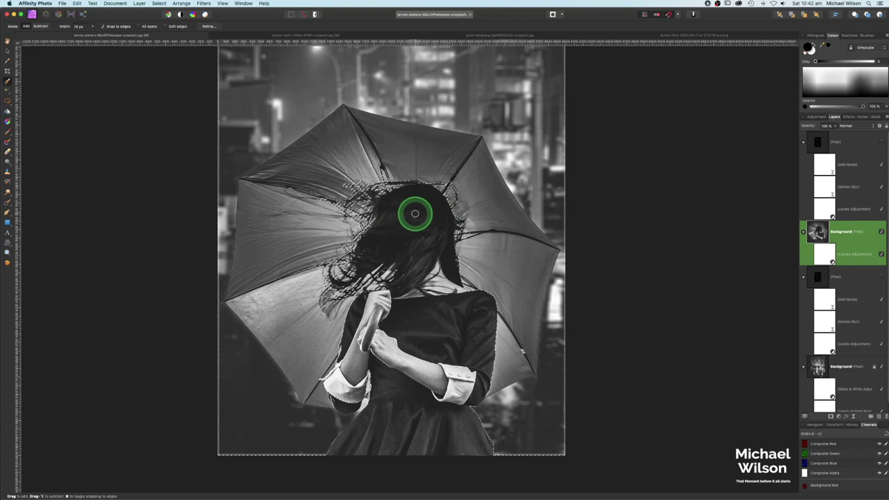
pyautogui.click(839, 417)
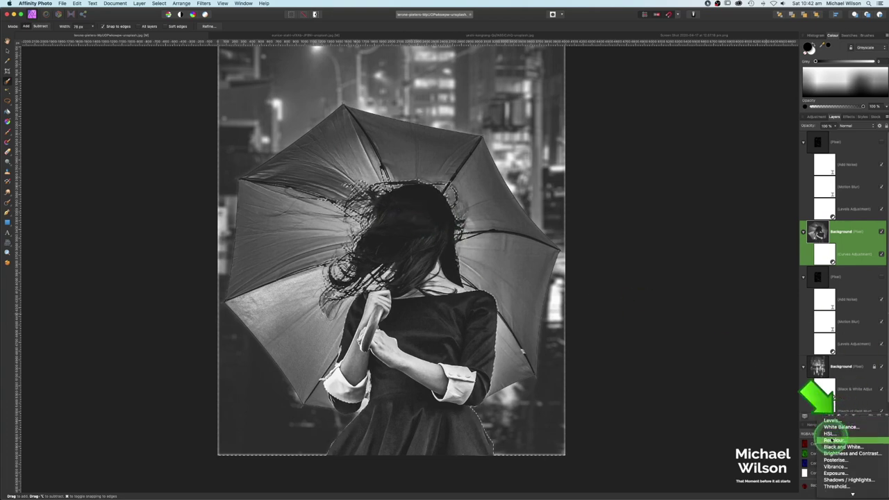
pyautogui.click(833, 440)
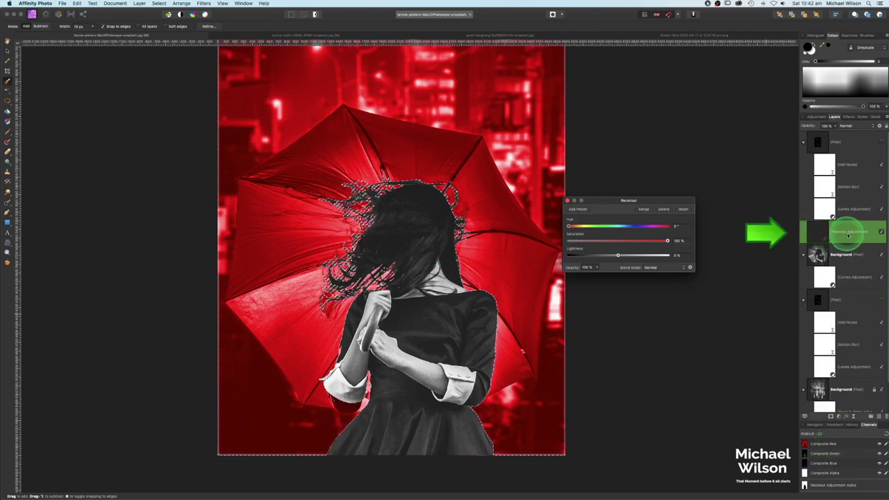
# Nest the Recolour adjustment inside the umbrella layer, deselect, and select the Recolour layer.
pyautogui.moveTo(825, 235); pyautogui.dragTo(820, 255)
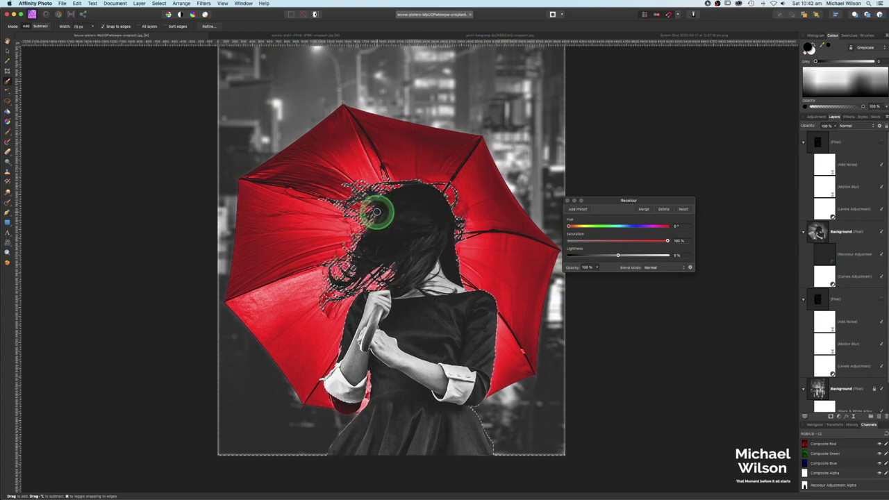
pyautogui.press('super+d')
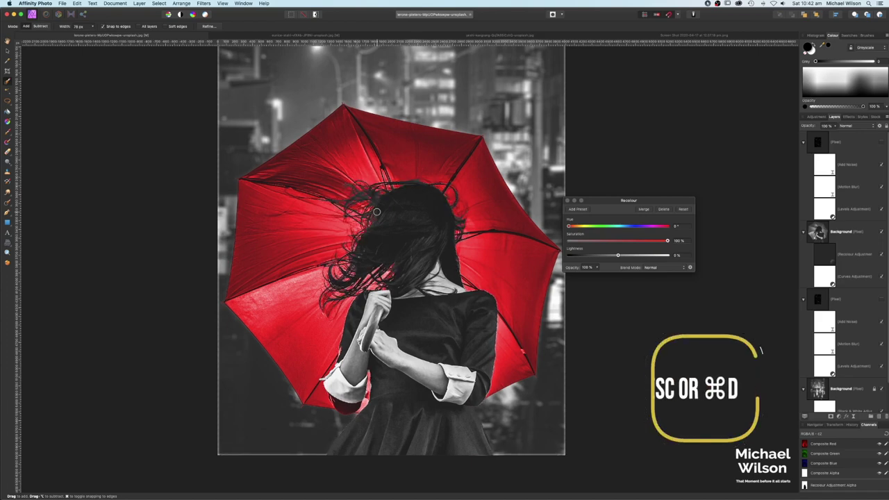
pyautogui.click(832, 257)
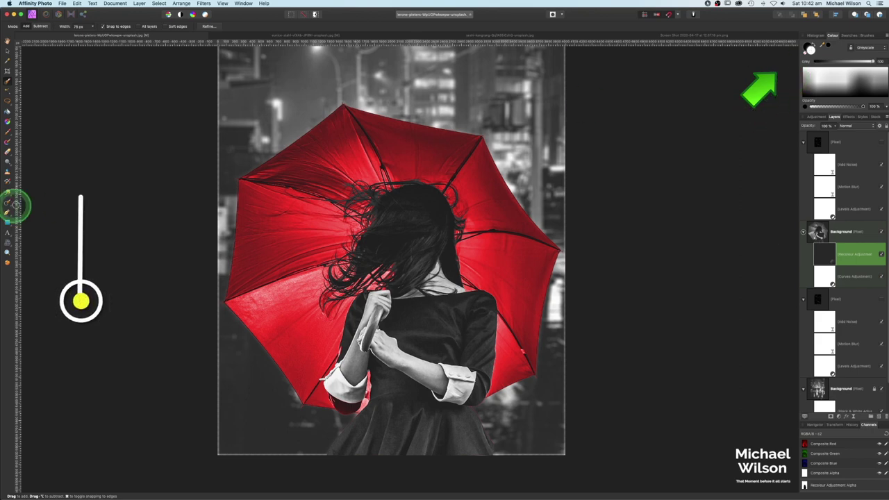
# Paint black on the Recolour mask to remove the red from the woman's hand and shoulder.
pyautogui.click(8, 130)
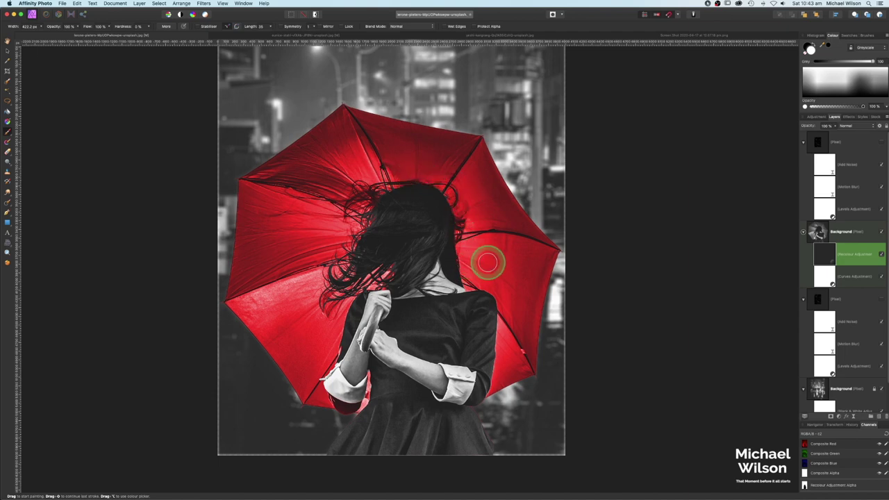
pyautogui.moveTo(482, 276)
pyautogui.mouseDown()
pyautogui.moveTo(473, 293)
pyautogui.moveTo(458, 294)
pyautogui.mouseUp()
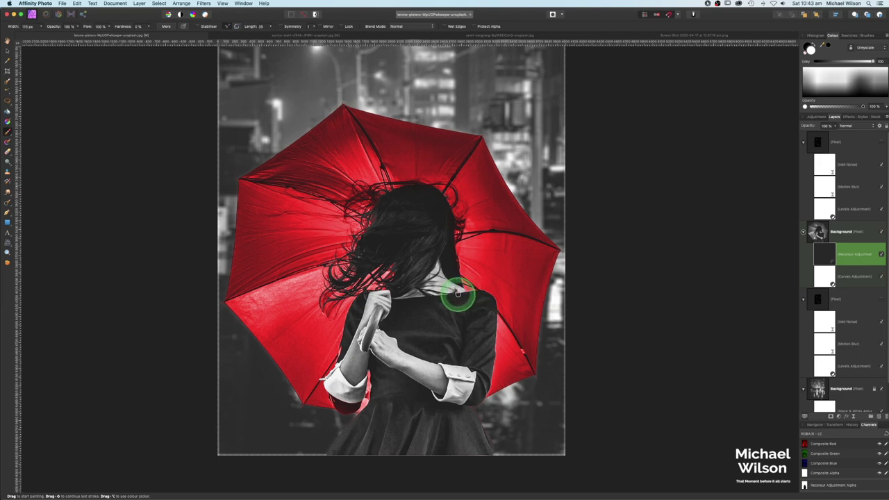
pyautogui.press('x')
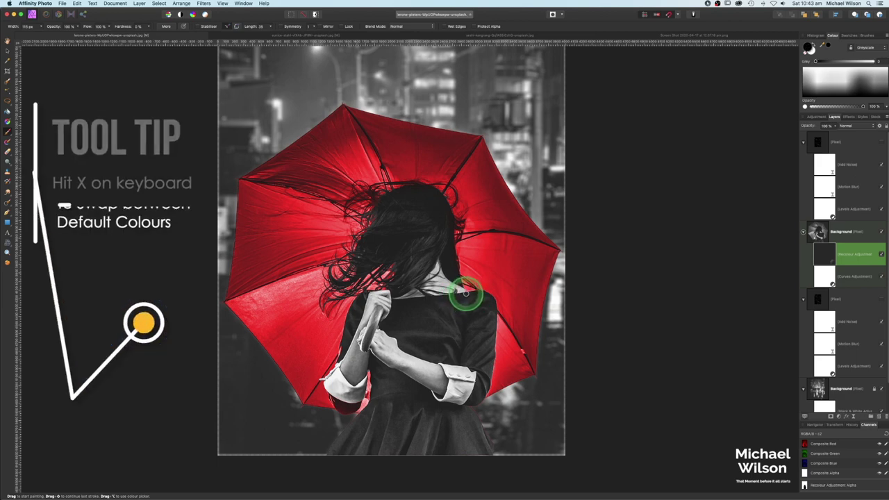
pyautogui.moveTo(464, 293)
pyautogui.mouseDown()
pyautogui.moveTo(407, 307)
pyautogui.moveTo(373, 298)
pyautogui.moveTo(374, 289)
pyautogui.mouseUp()
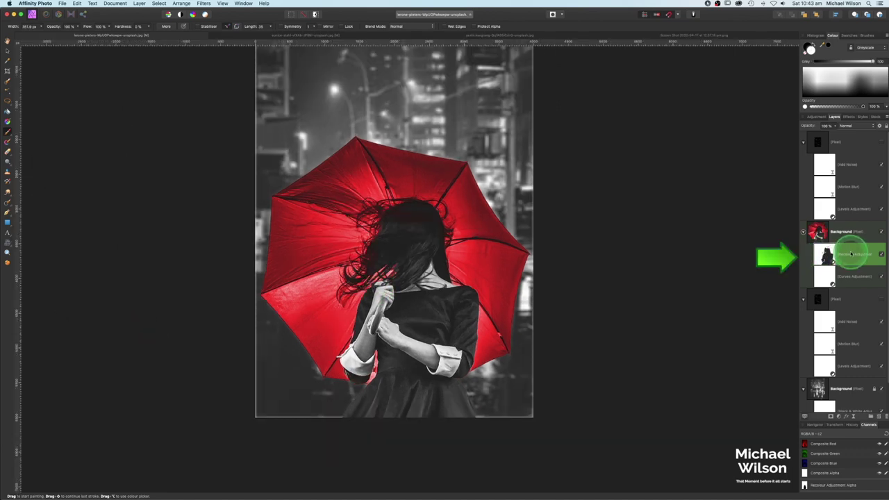
# Lower the Recolour layer opacity to 50% and try shifting the umbrella's hue in Recolour.
pyautogui.moveTo(836, 130); pyautogui.dragTo(811, 133)
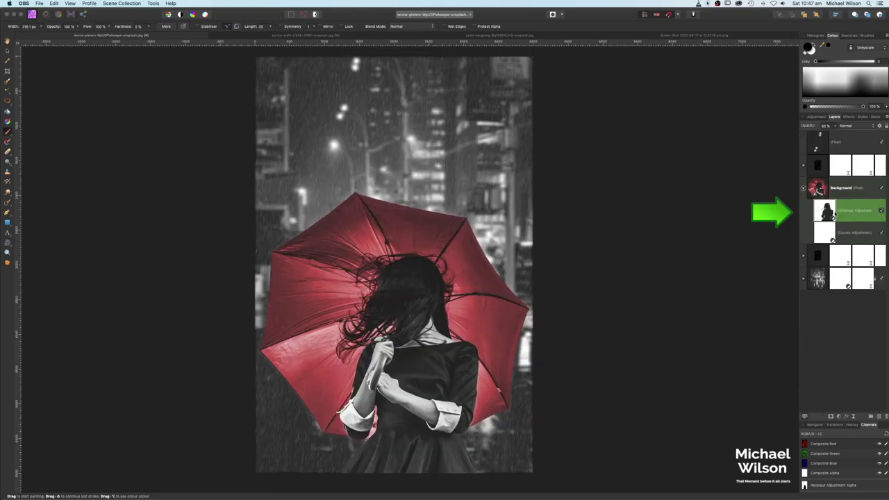
pyautogui.click(845, 213)
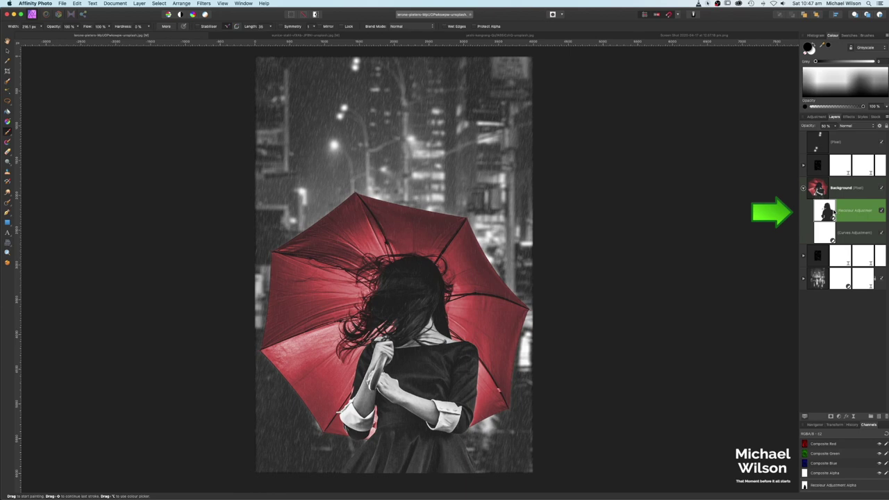
pyautogui.doubleClick(827, 211)
pyautogui.moveTo(613, 202); pyautogui.dragTo(611, 155)
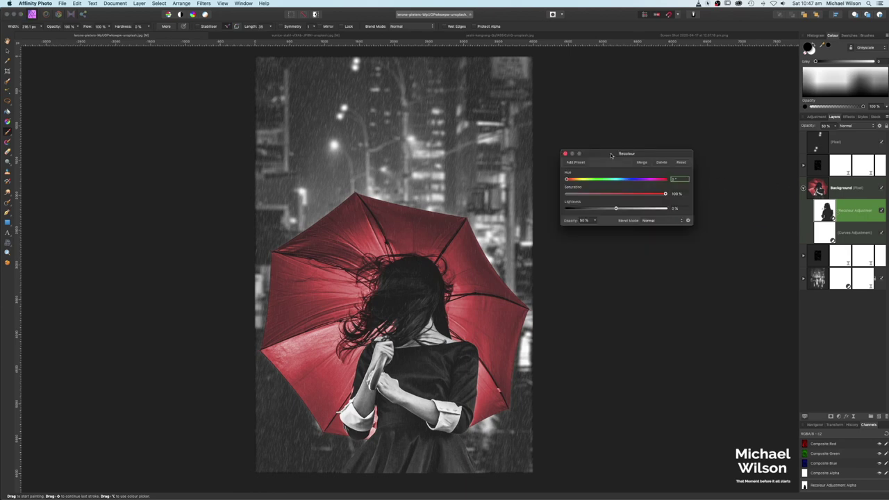
pyautogui.moveTo(568, 180)
pyautogui.mouseDown()
pyautogui.moveTo(628, 181)
pyautogui.moveTo(566, 184)
pyautogui.mouseUp()
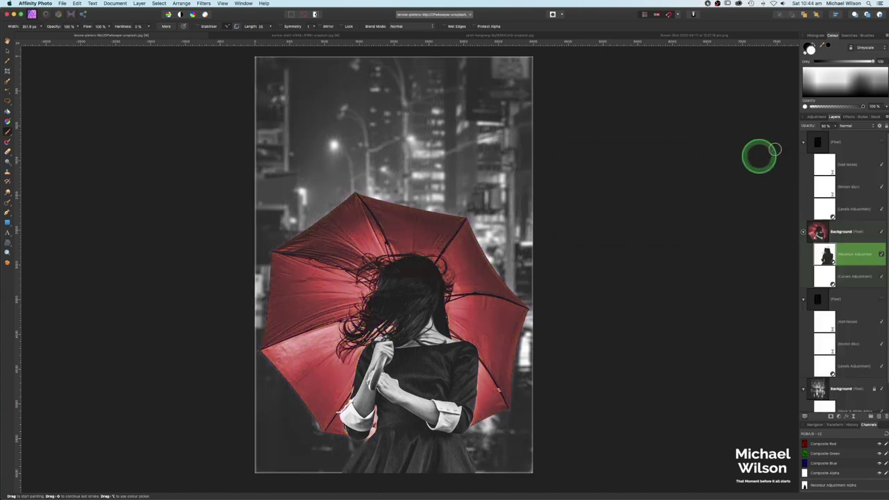
# Collapse the rain, umbrella and Background layer groups, then add an empty pixel layer on top.
pyautogui.click(804, 143)
pyautogui.click(804, 166)
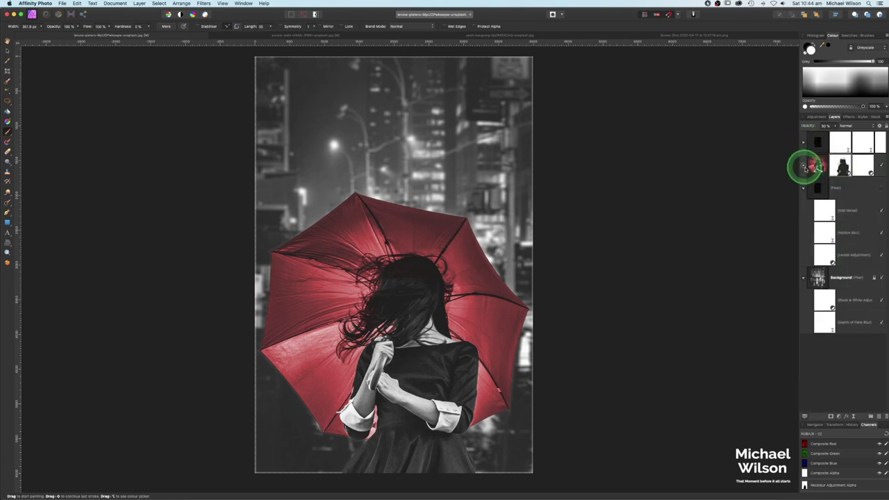
pyautogui.click(804, 189)
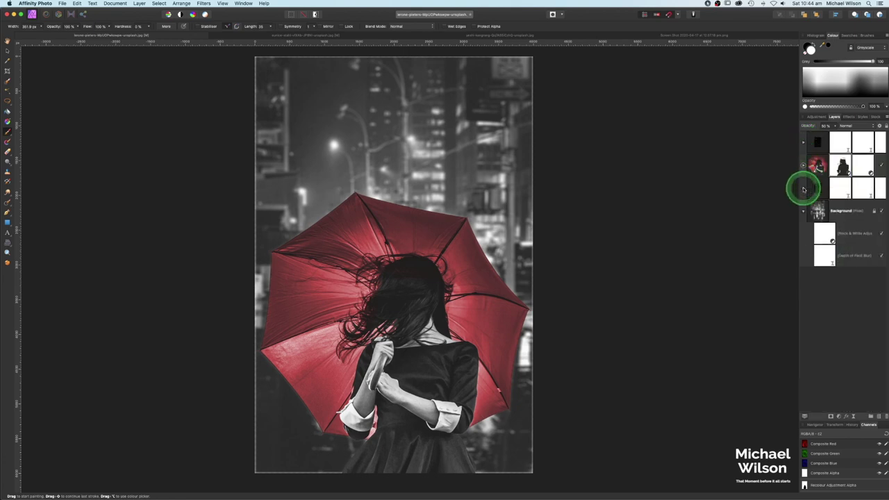
pyautogui.click(805, 142)
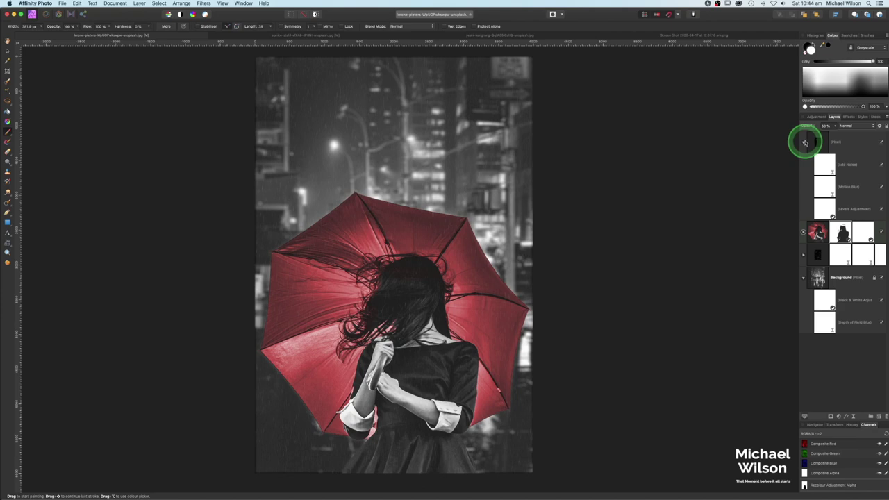
pyautogui.click(804, 142)
pyautogui.click(805, 188)
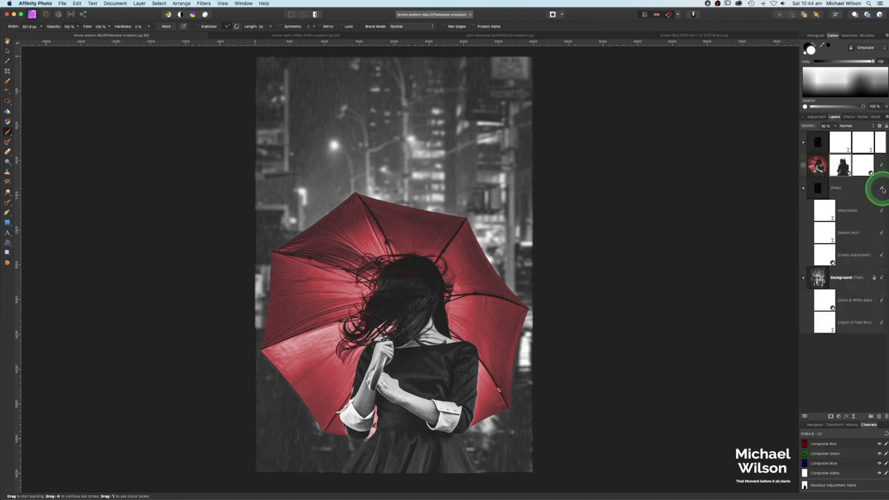
pyautogui.click(805, 188)
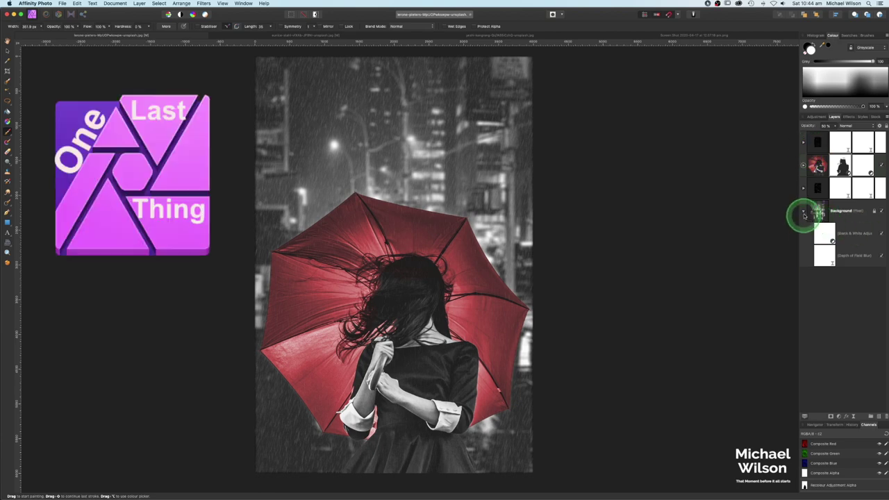
pyautogui.click(804, 211)
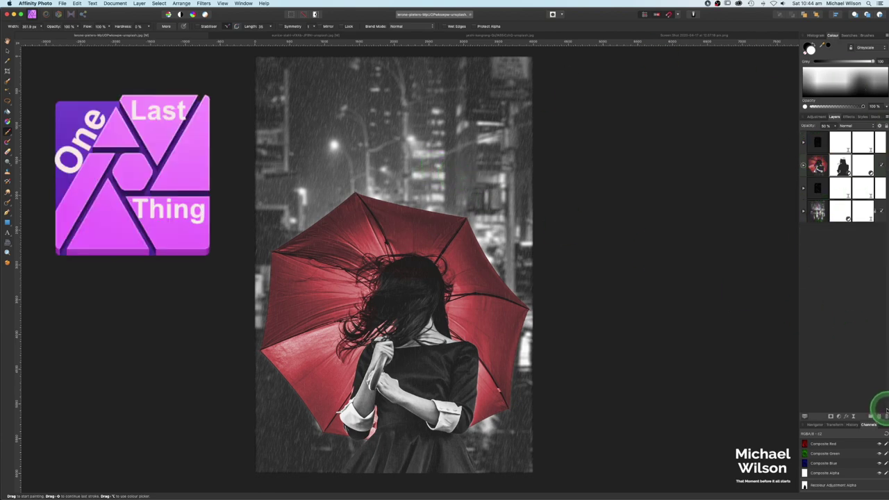
pyautogui.click(886, 416)
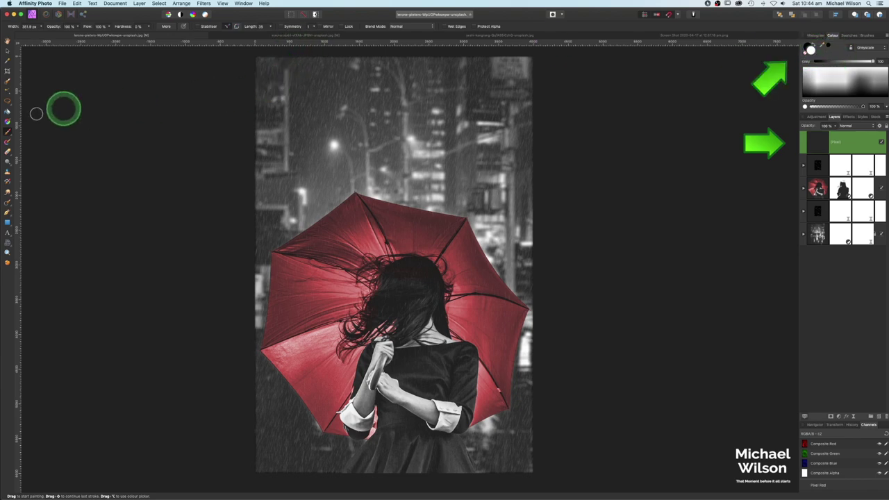
# Paint small soft white dots with the Paint Brush on the top Pixel layer over the sky and street.
pyautogui.click(9, 132)
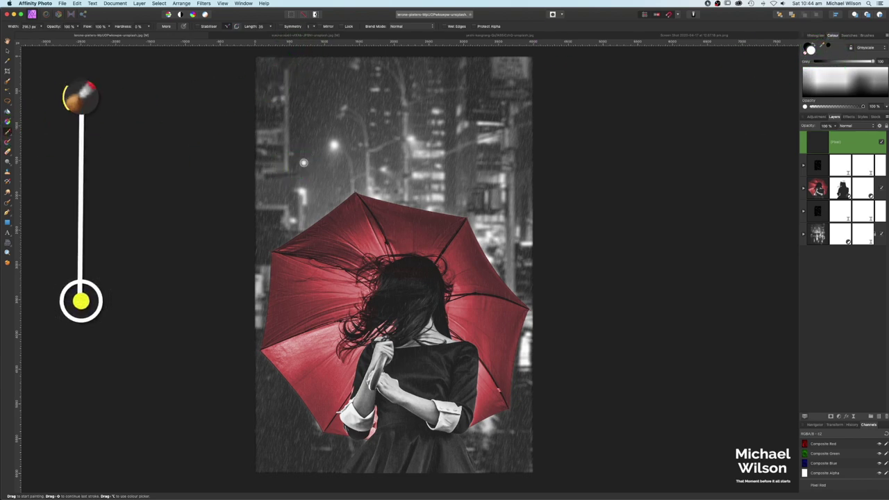
pyautogui.moveTo(340, 117); pyautogui.dragTo(355, 62)
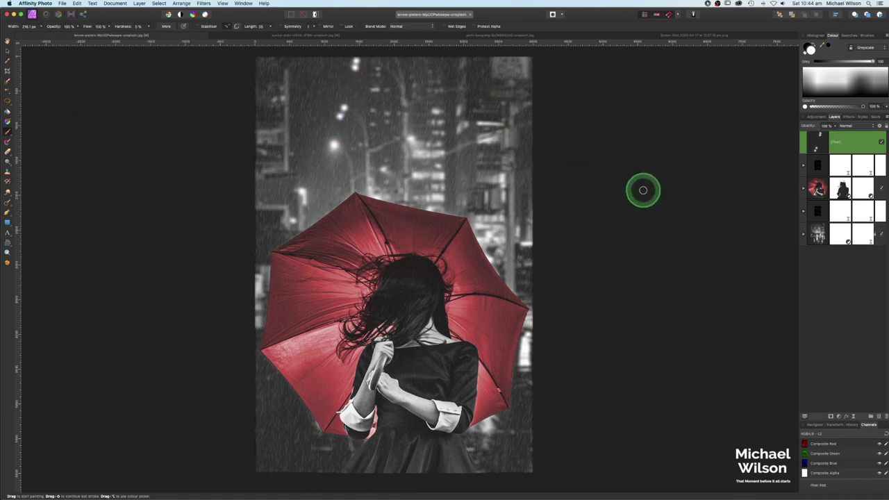
pyautogui.moveTo(643, 189)
pyautogui.mouseDown()
pyautogui.moveTo(567, 248)
pyautogui.moveTo(635, 271)
pyautogui.moveTo(680, 186)
pyautogui.mouseUp()
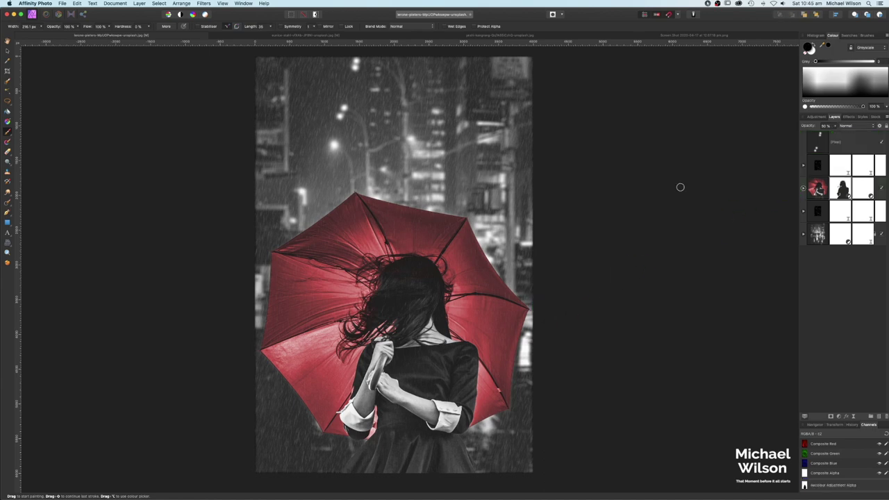